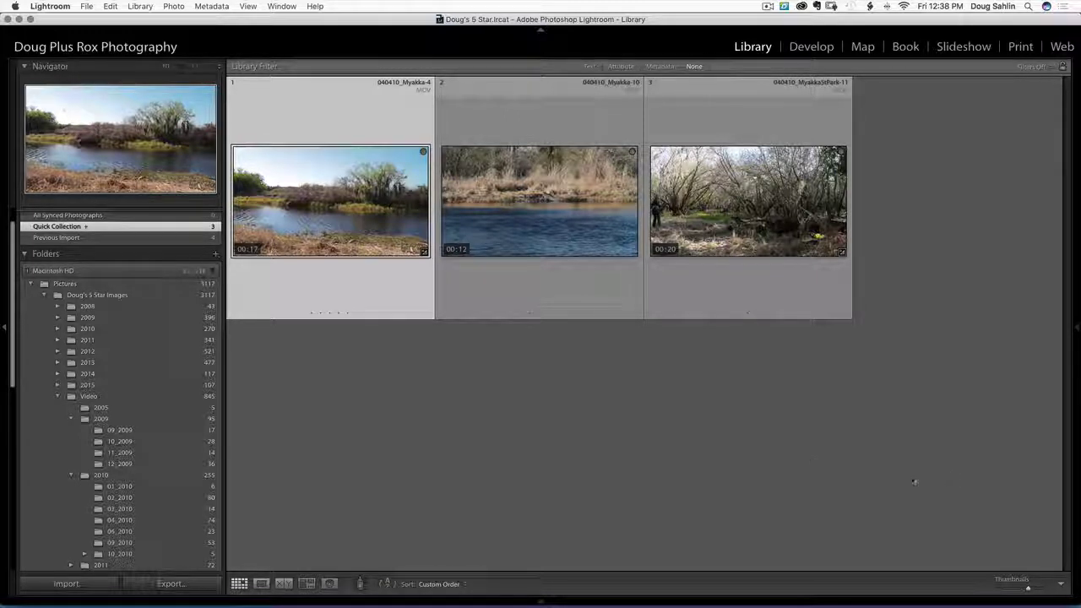
Open 040410_Myakka-4.MOV and trim about 2 seconds off its start and some off its end.
double_click(340, 196)
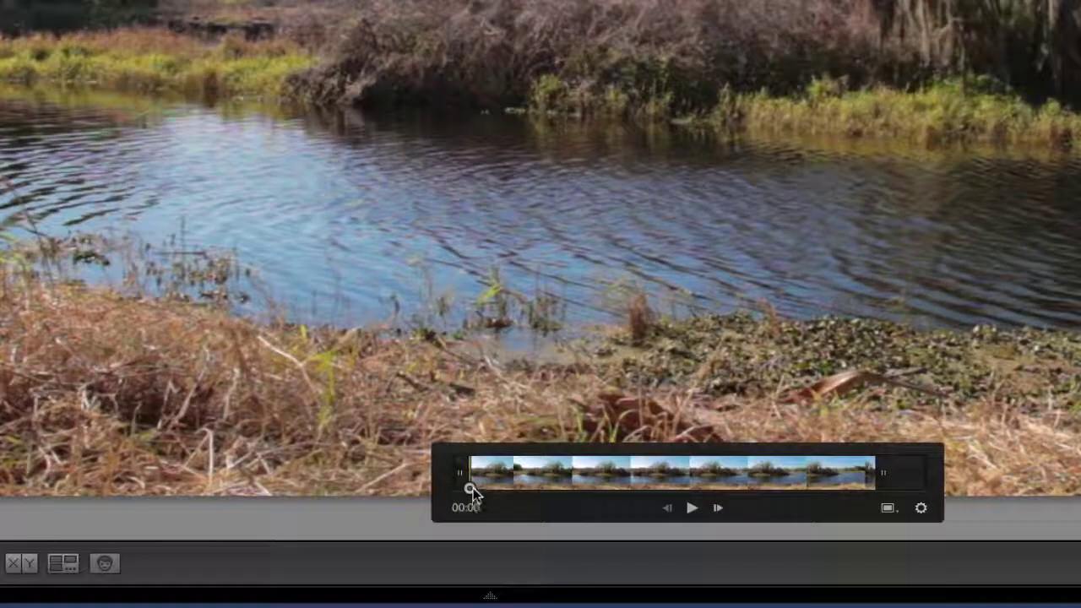
left_click(921, 510)
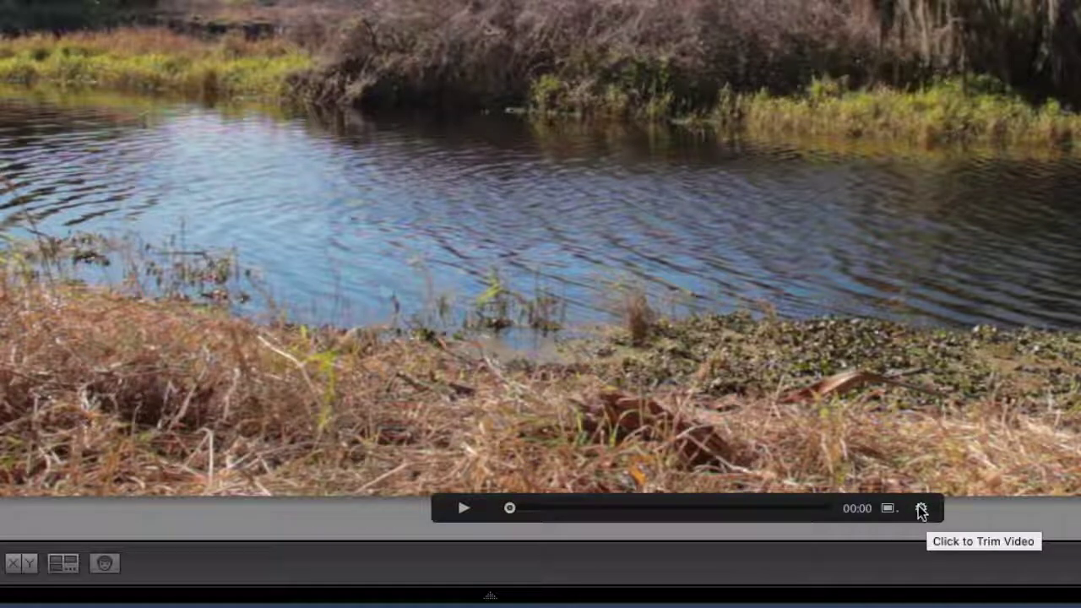
left_click(921, 509)
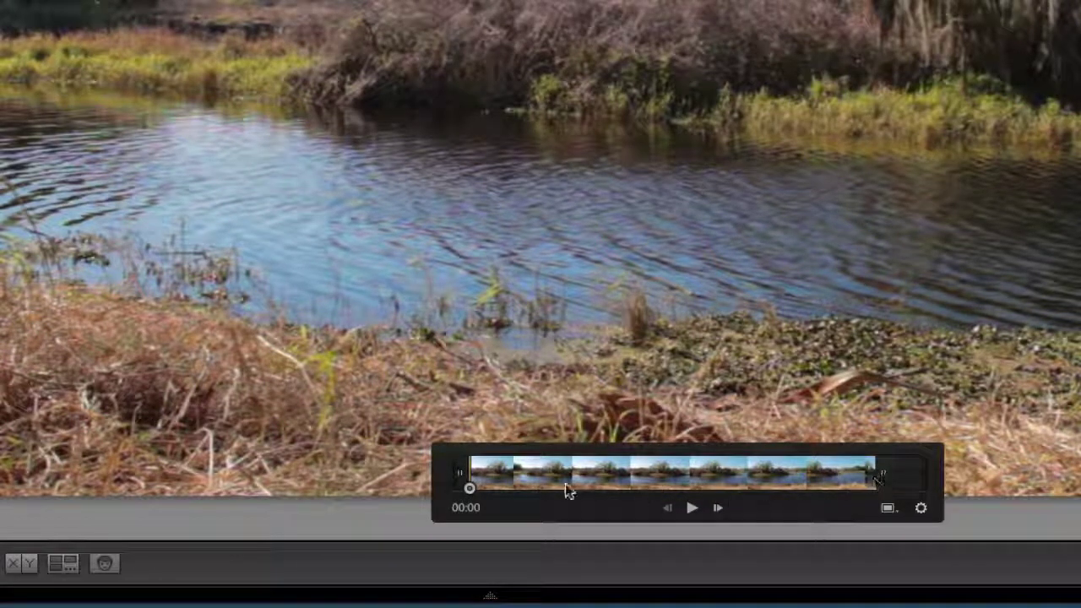
left_click_drag(463, 474, 526, 475)
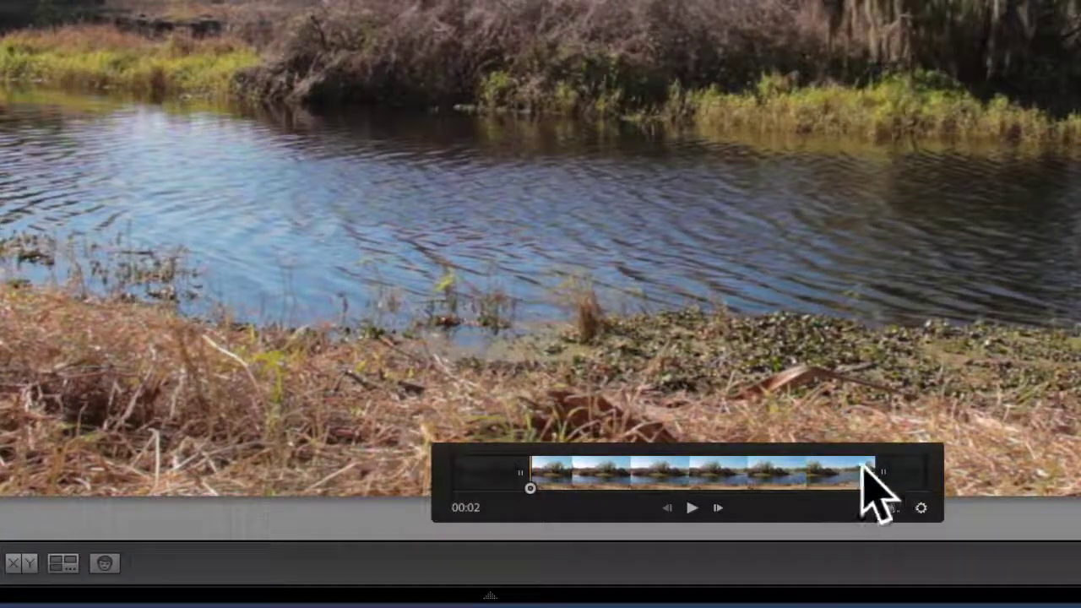
left_click_drag(884, 478, 853, 486)
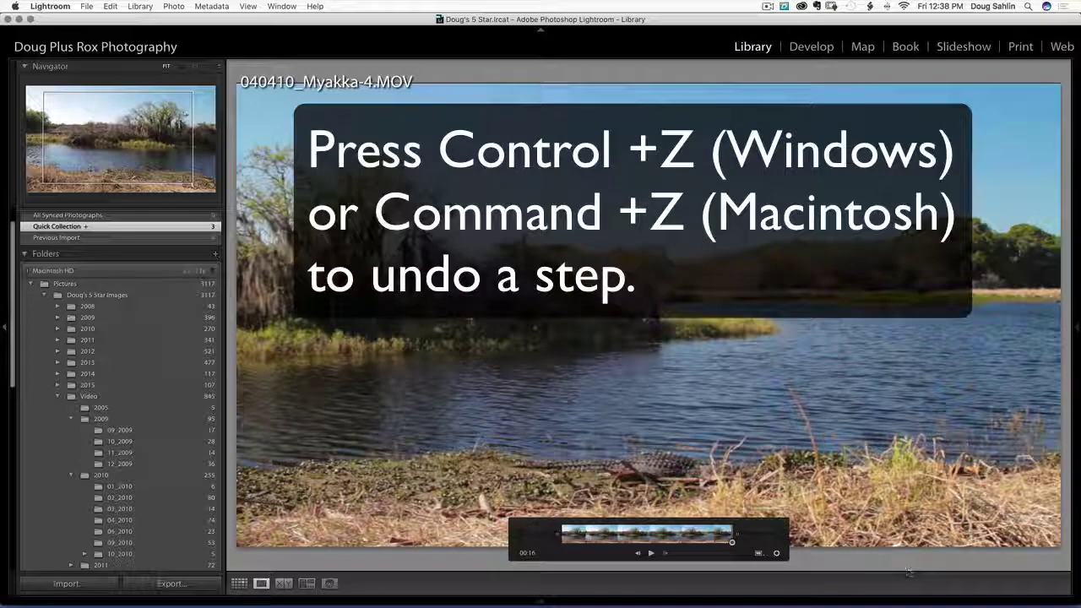
Undo both trims, capture the current video frame as a still photo, and return to Grid view.
key("super+z")
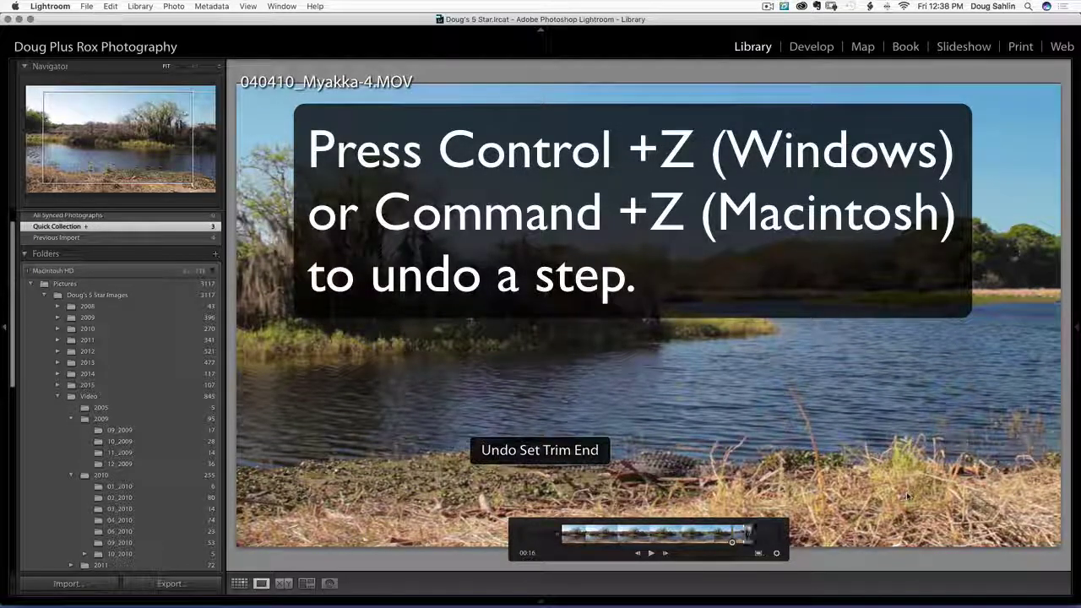
key("super+z")
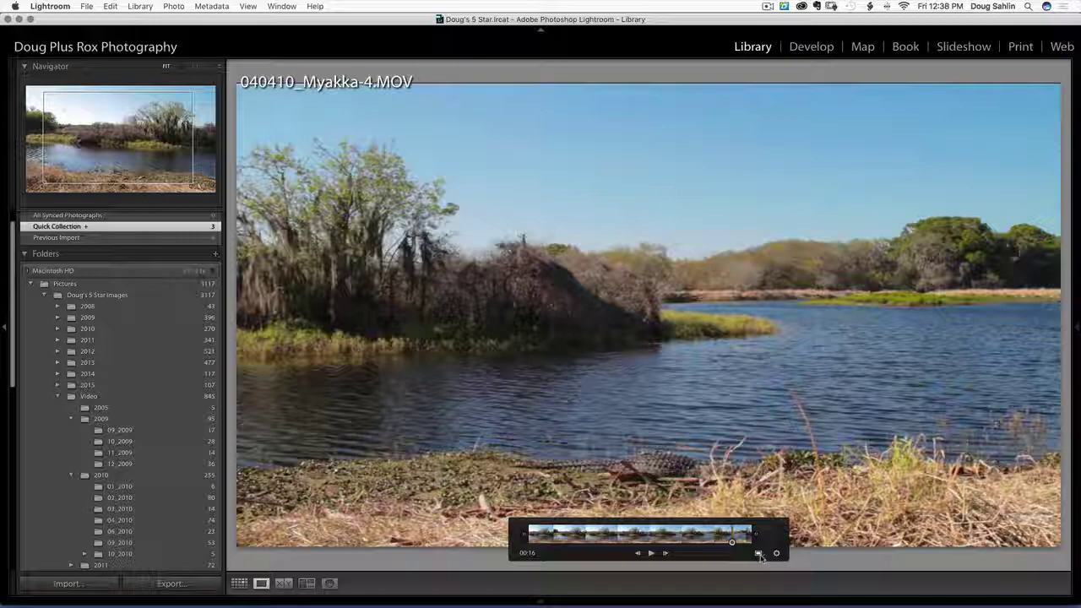
left_click(760, 554)
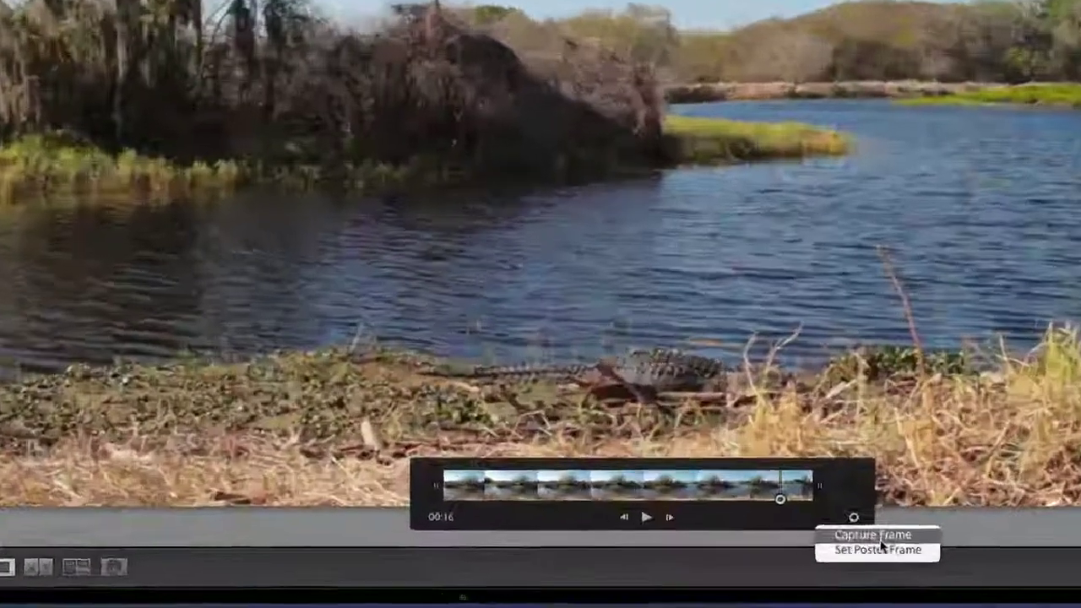
left_click(791, 573)
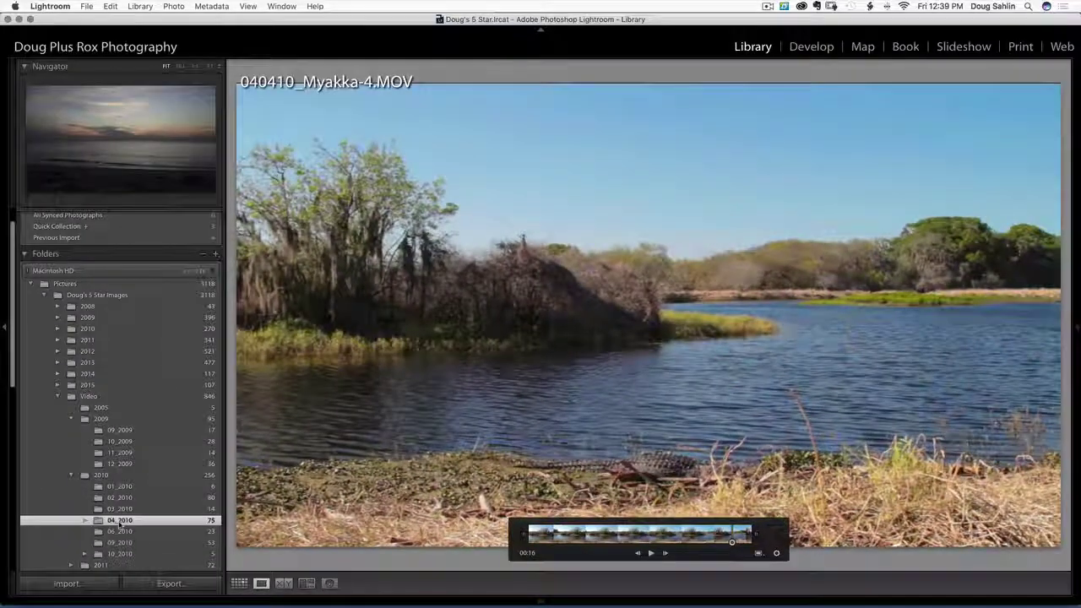
key("g")
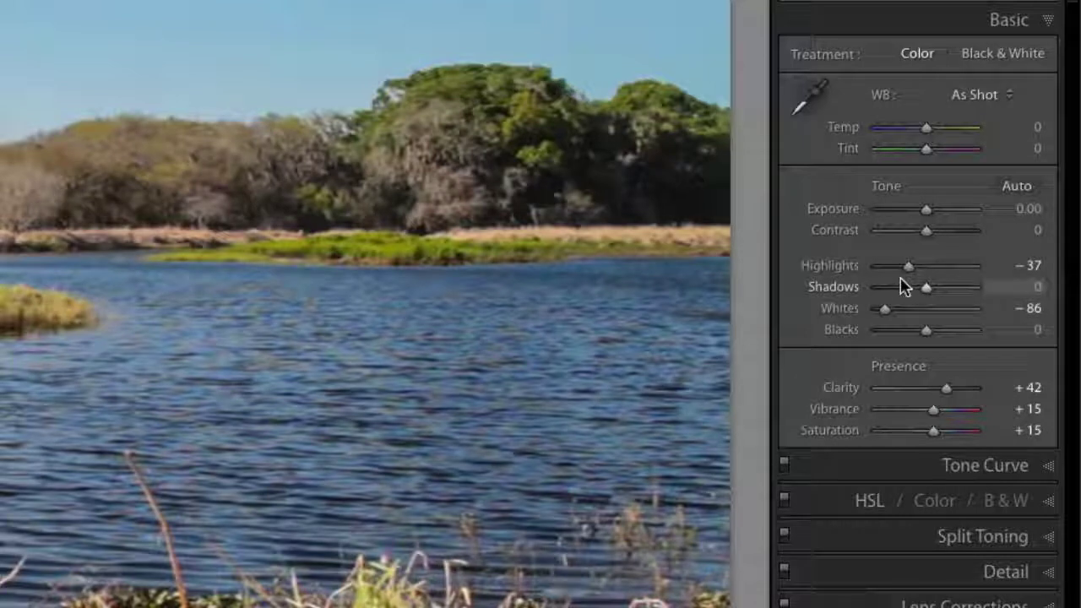
Nudge Highlights on the 040410_Myakka-4-2.jpg still up to -36.
left_click(909, 267)
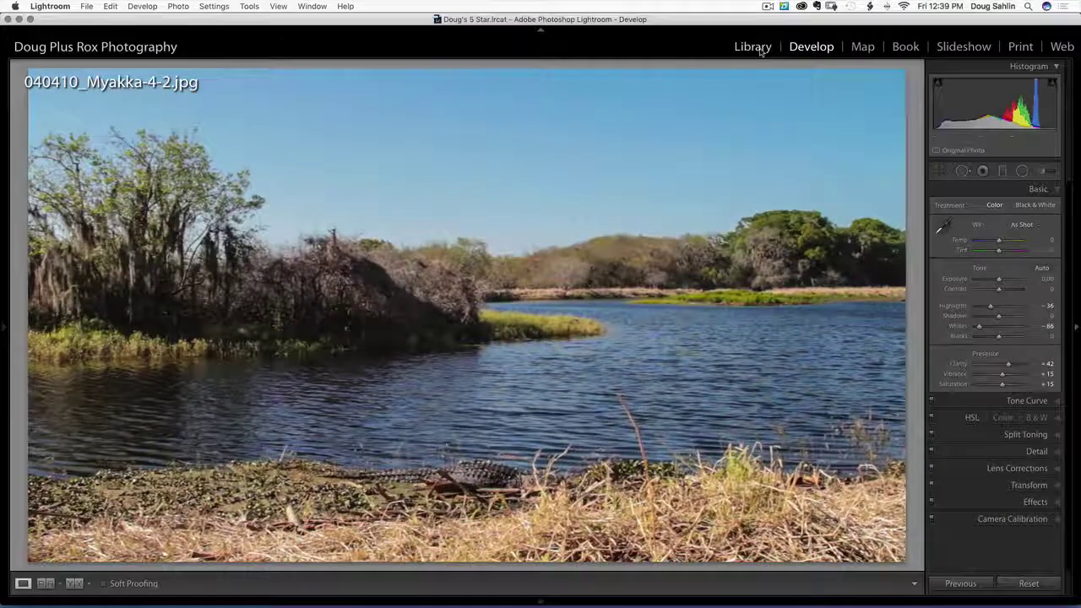
Move the corrected still to the front of the grid and copy its develop settings.
left_click(759, 49)
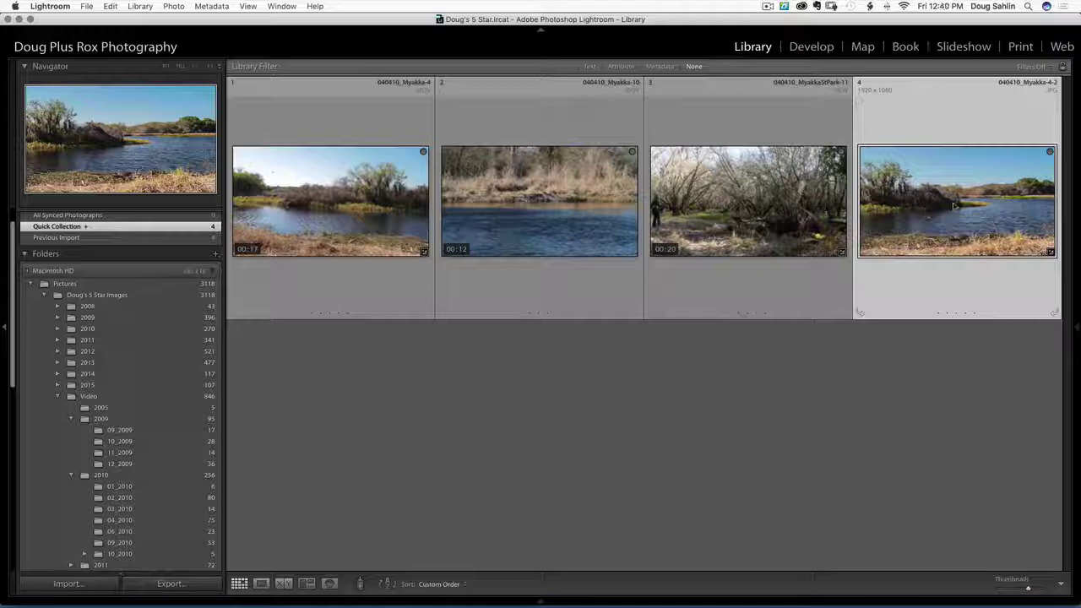
left_click_drag(954, 205, 280, 181)
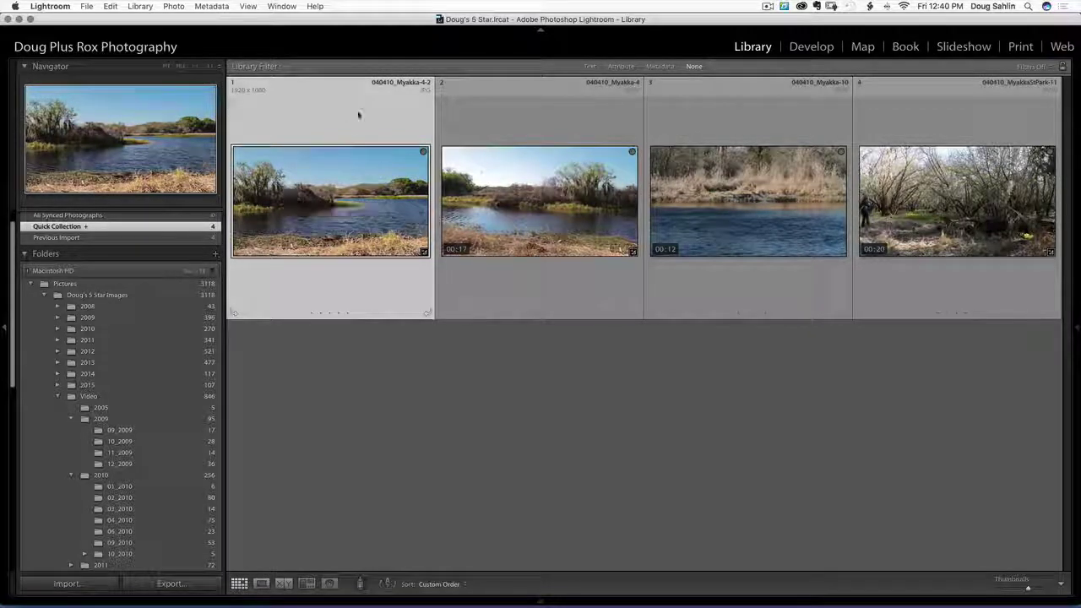
right_click(339, 217)
mouse_move(397, 449)
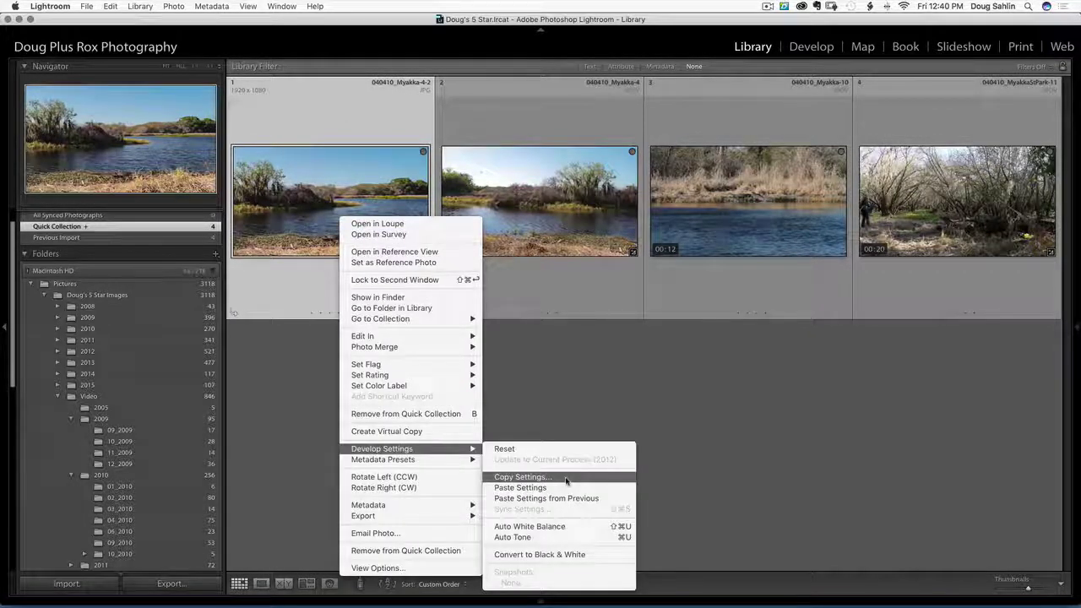
left_click(565, 478)
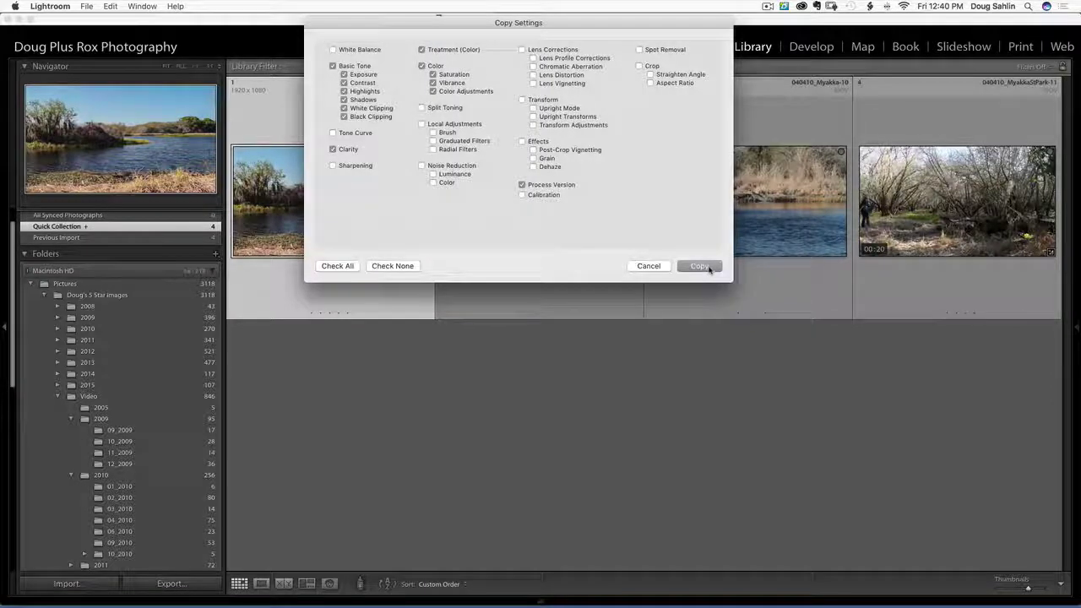
left_click(708, 266)
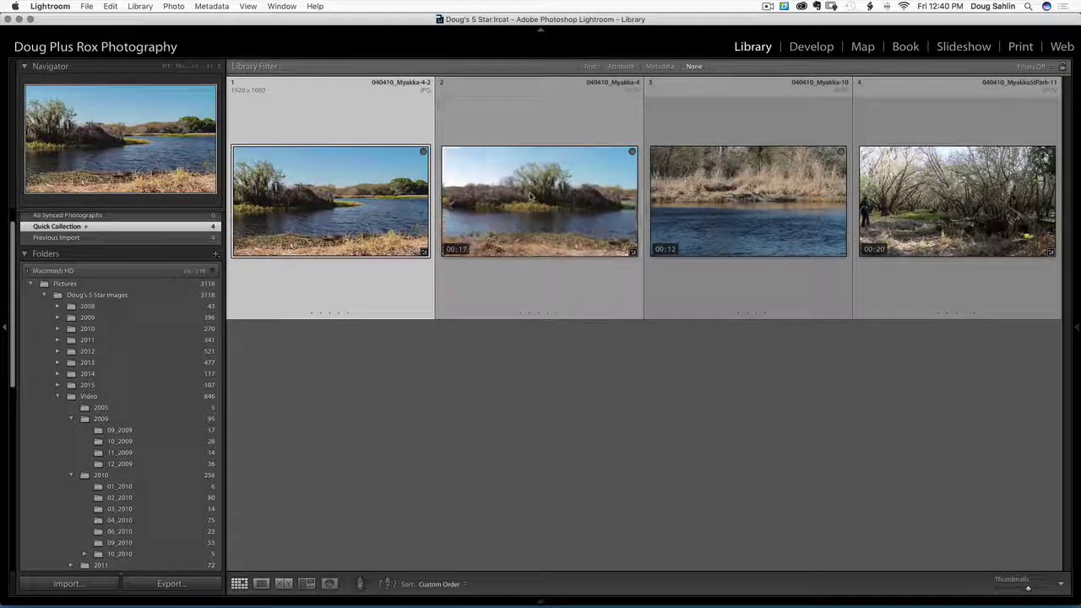
Paste the still's settings onto 040410_Myakka-4.MOV and remove the still from the Quick Collection.
left_click(530, 196)
right_click(530, 195)
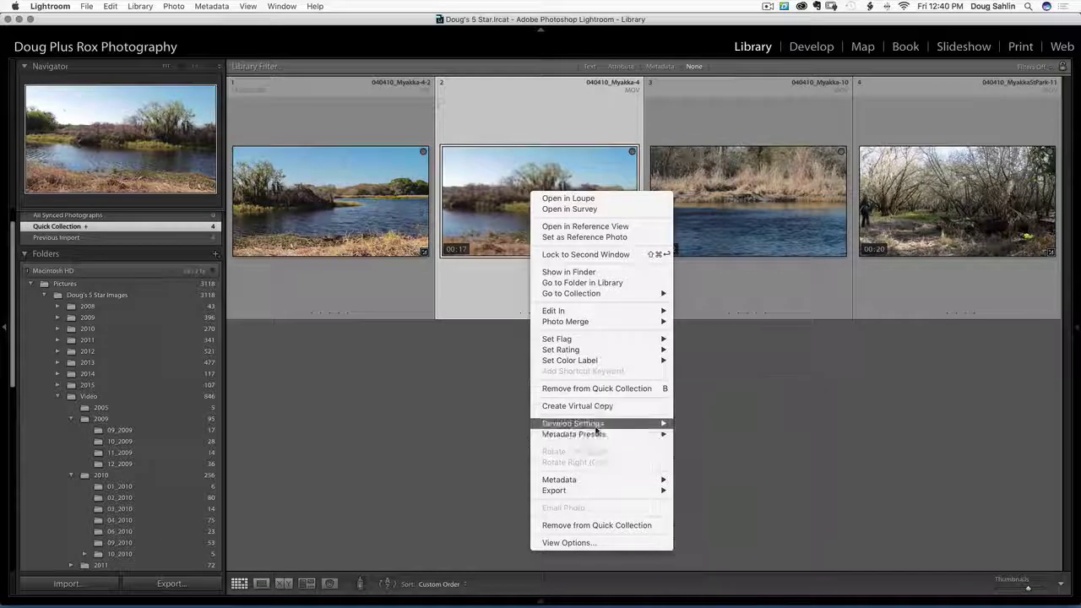
mouse_move(595, 428)
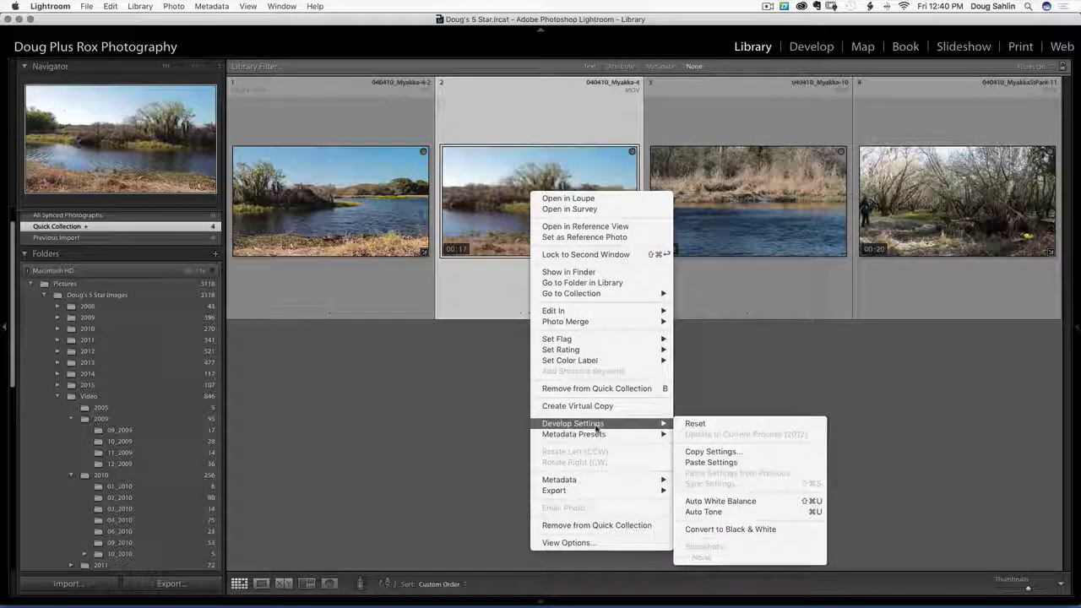
left_click(728, 464)
left_click(348, 273)
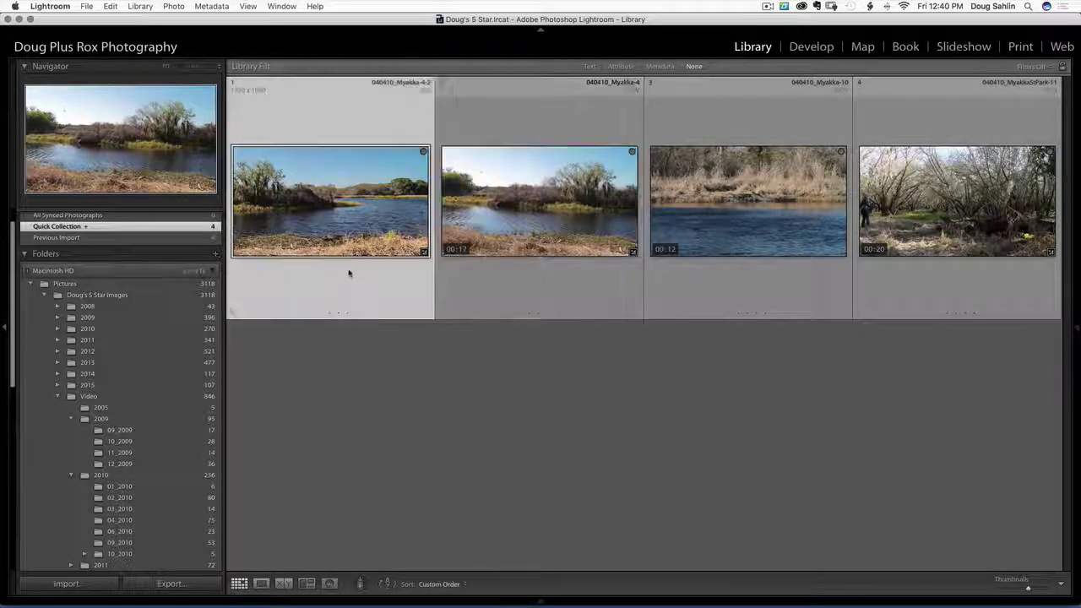
key("b")
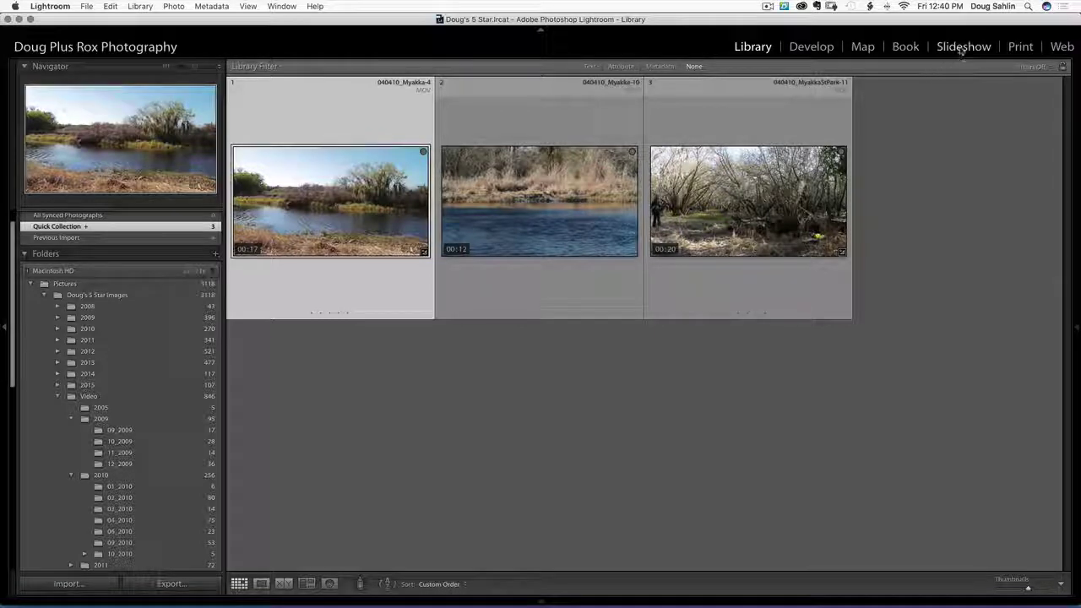
Switch to the Slideshow module with the Widescreen template, hide the filmstrip, and scroll down to Titles.
left_click(963, 47)
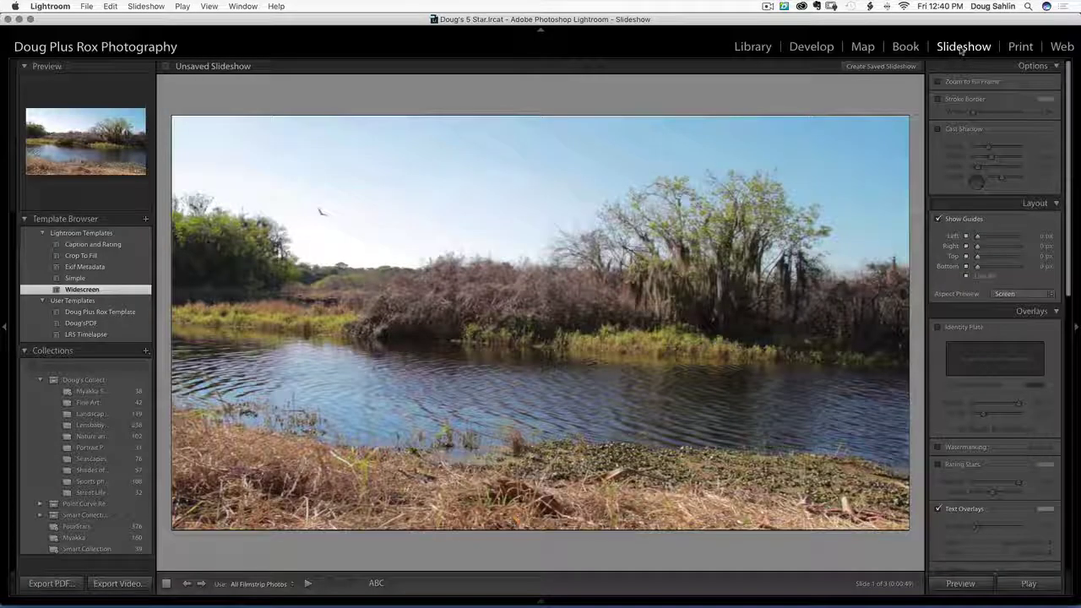
mouse_move(541, 602)
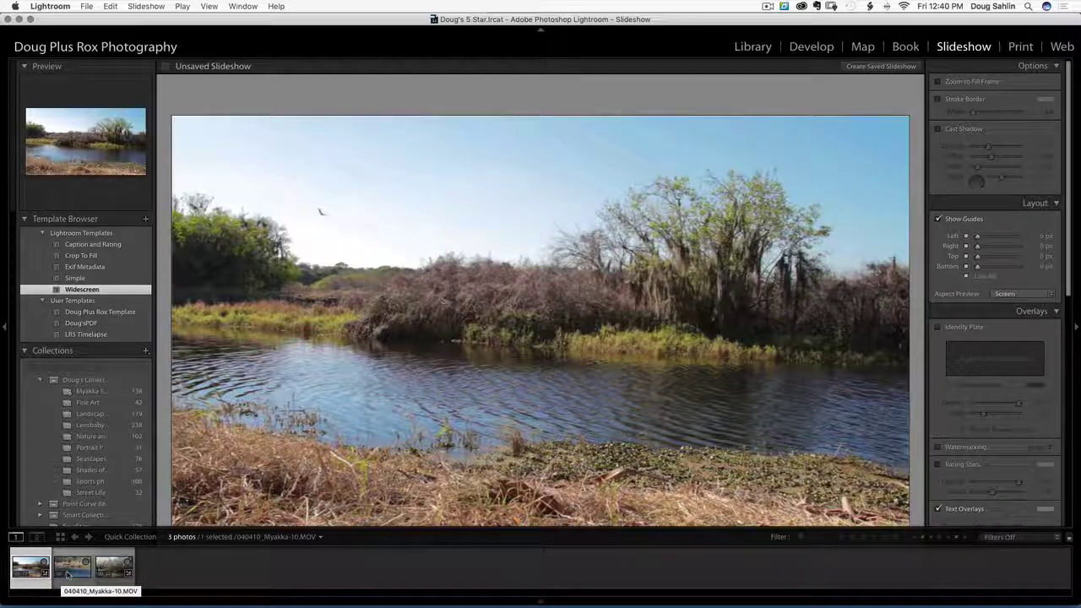
key("F6")
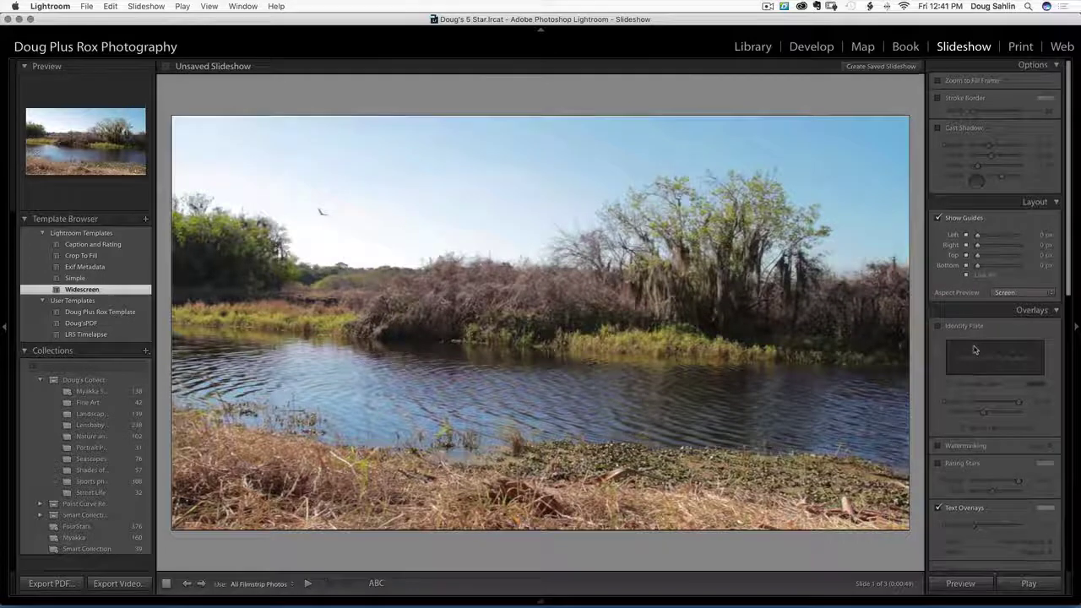
scroll(974, 349, "down", 10)
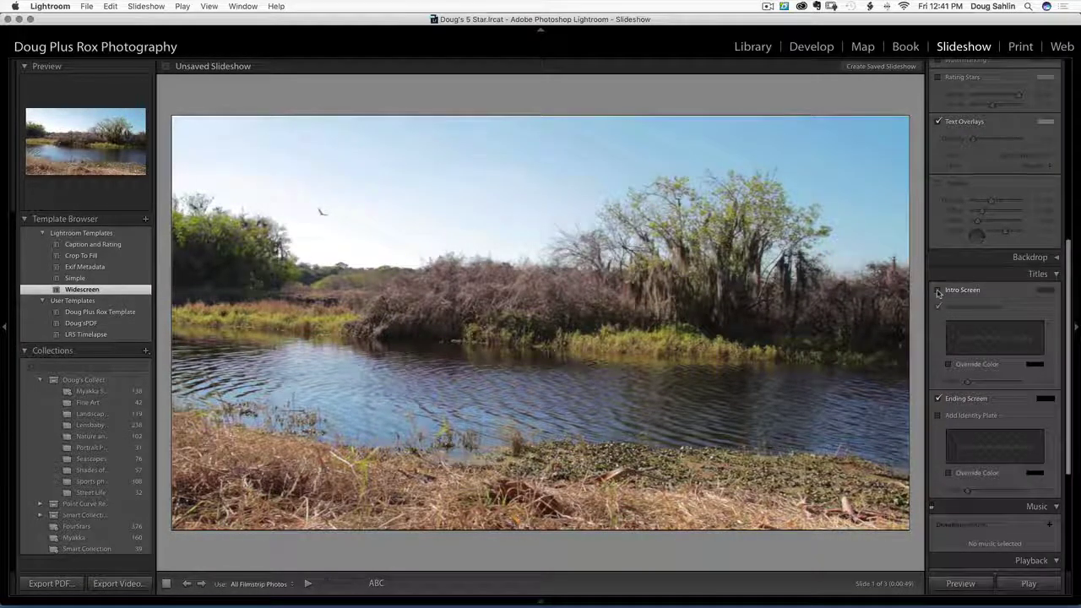
Enable an intro screen titled 'Mystical Myakka' and scale its identity plate up to 97.
left_click(939, 292)
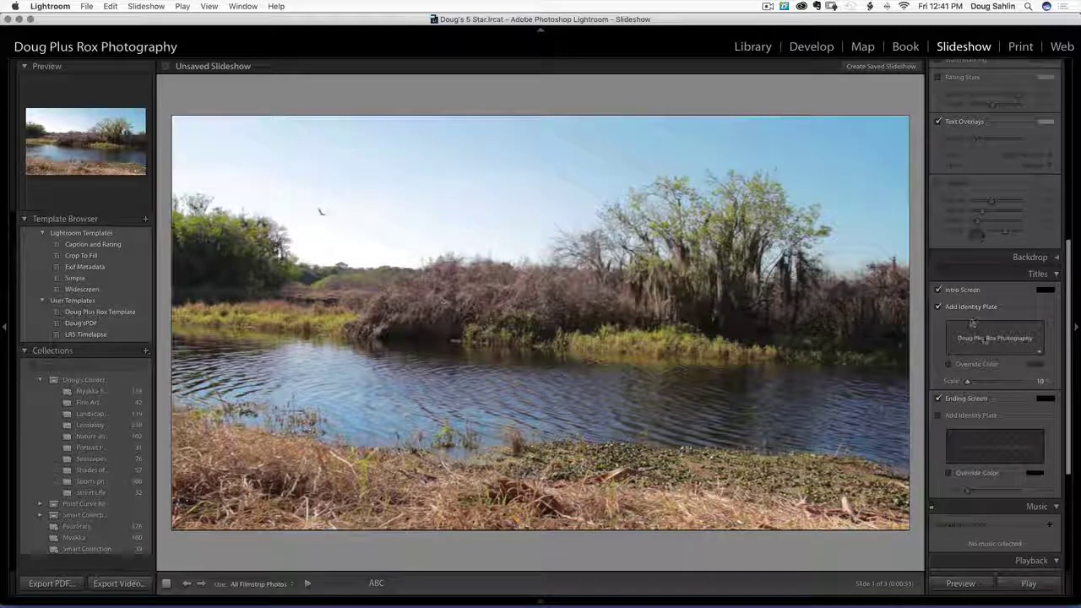
left_click(1039, 355)
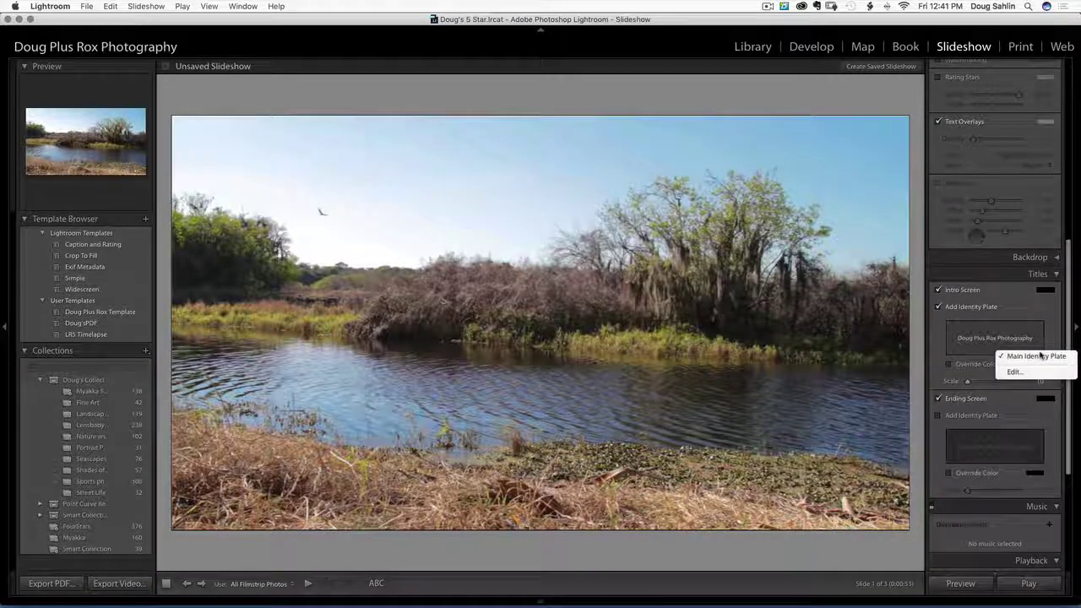
left_click(1036, 372)
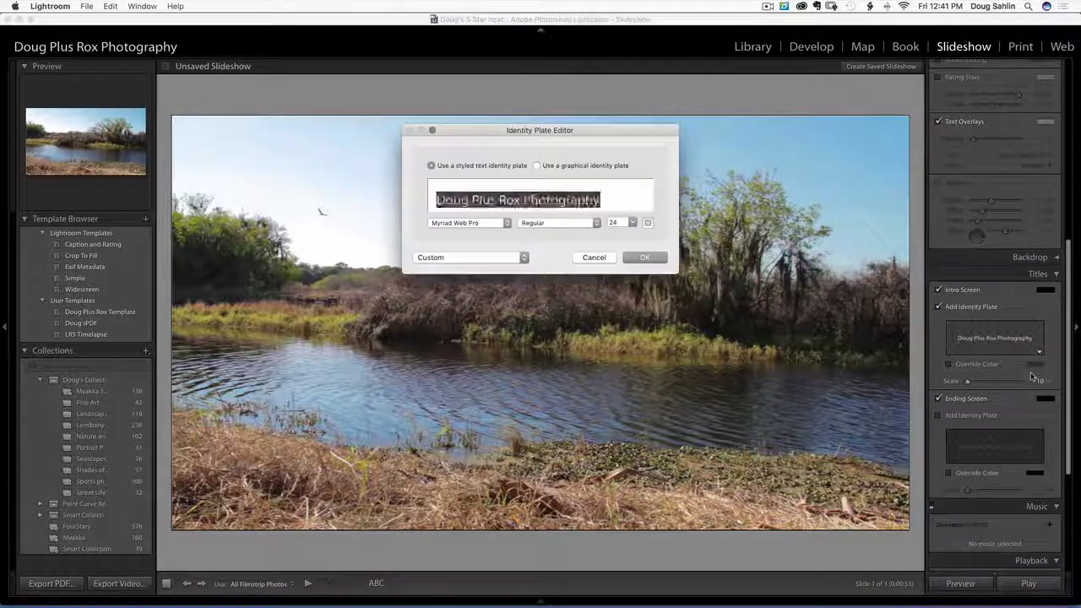
type("Ma")
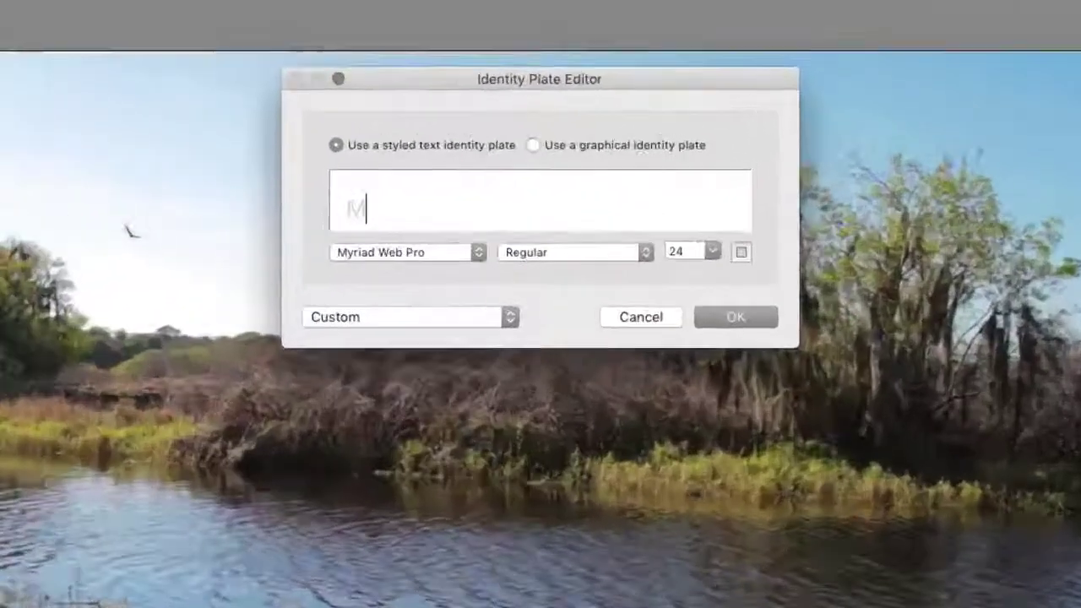
type("ystical")
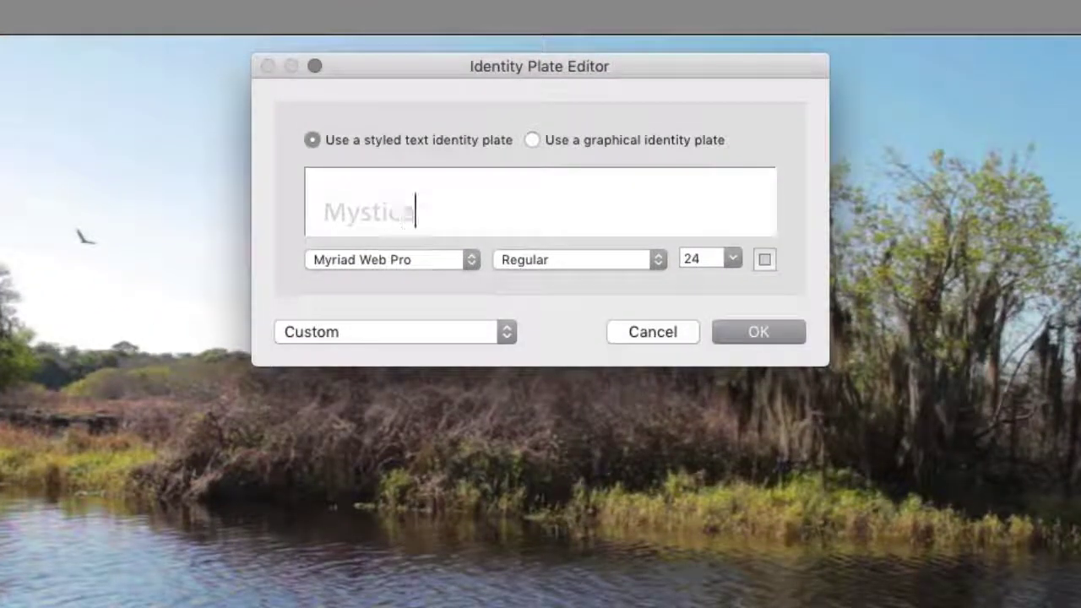
type(" Myakka")
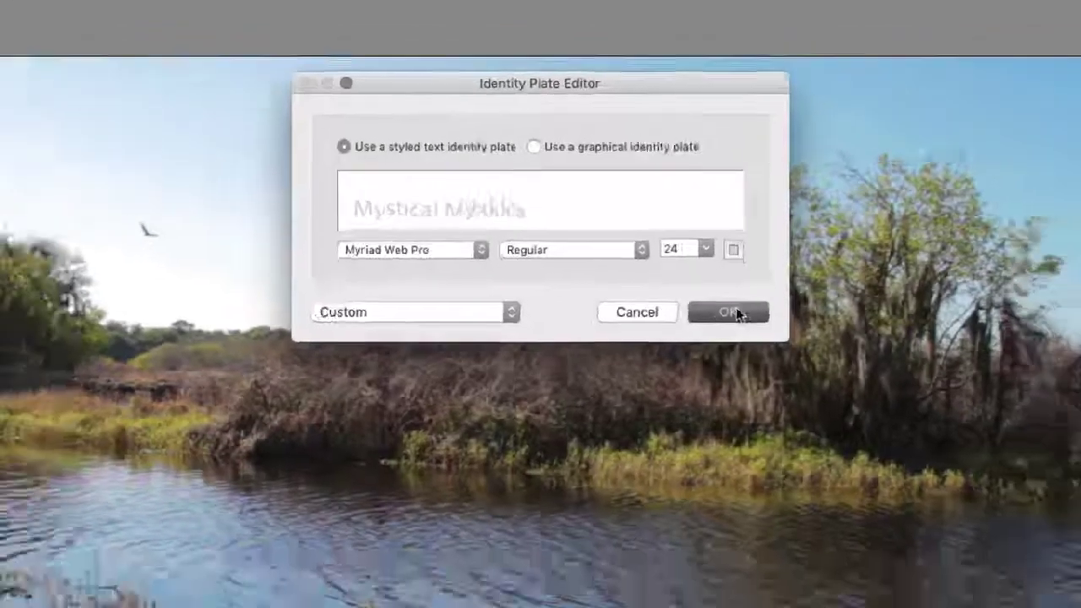
left_click(732, 313)
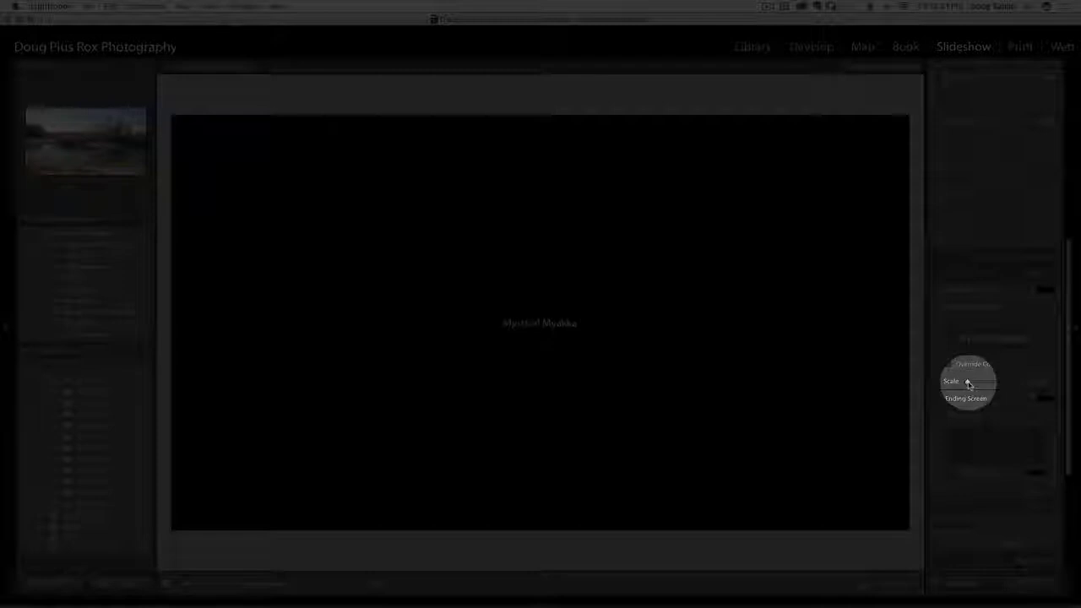
left_click_drag(969, 384, 1007, 386)
scroll(980, 475, "down", 3)
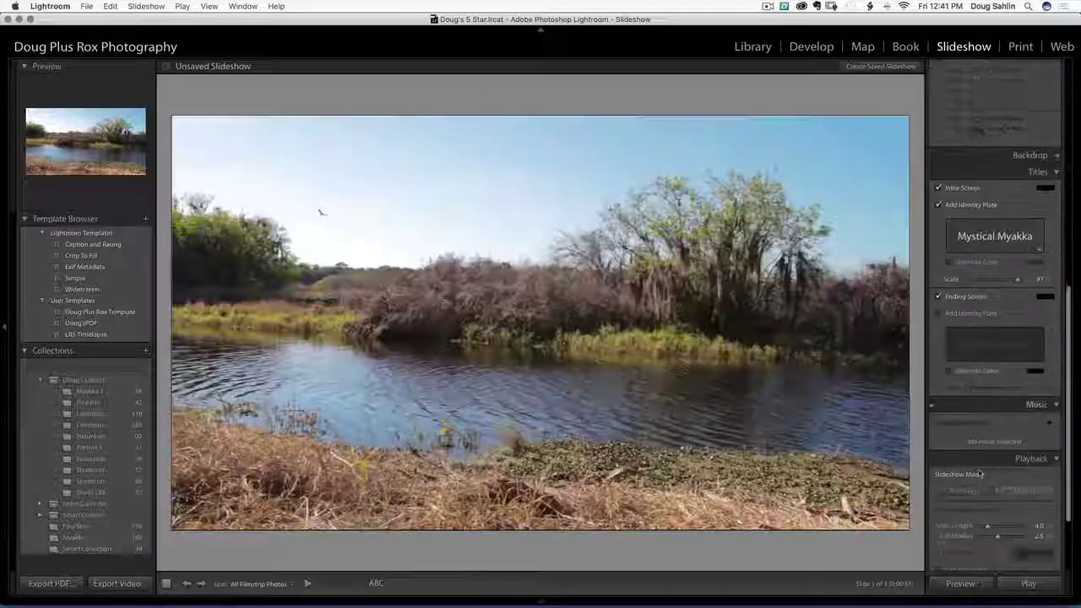
scroll(980, 475, "down", 5)
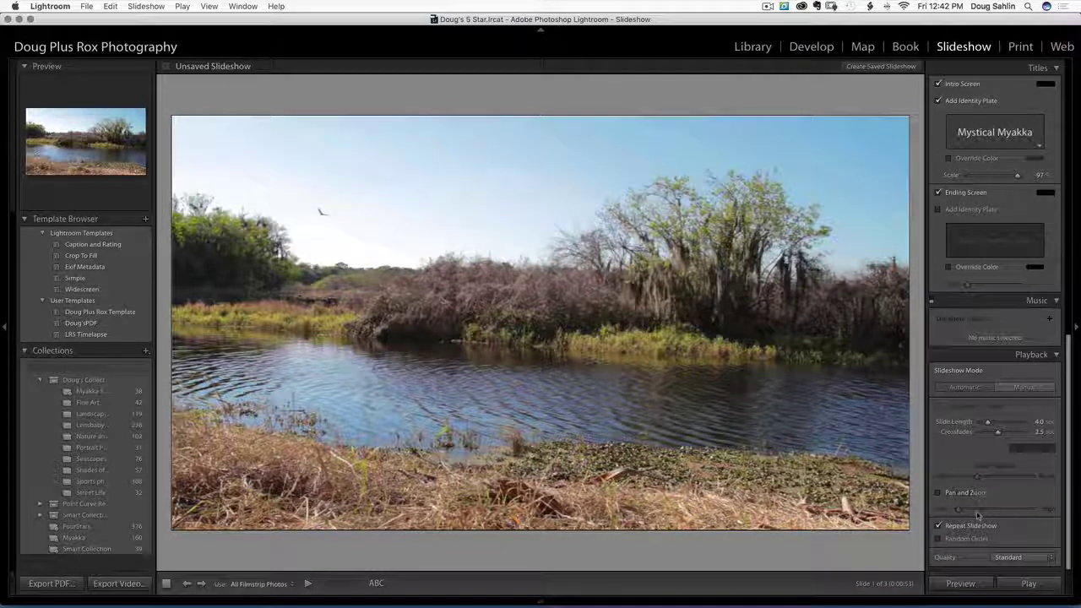
Add the studio-name identity plate to the ending screen, accepting its text and font in the editor.
scroll(978, 515, "up", 1)
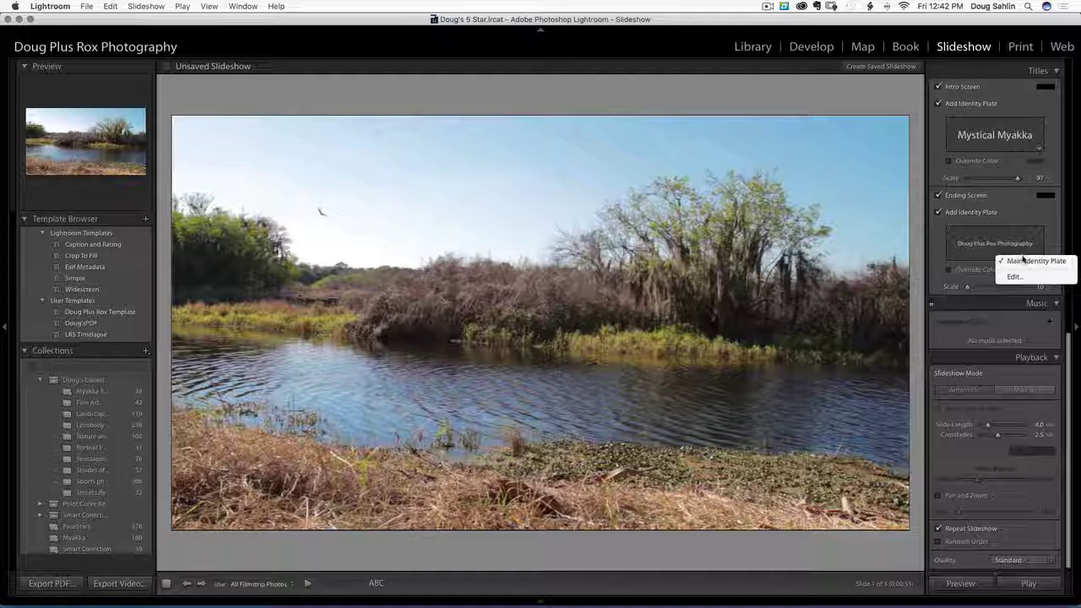
left_click(1024, 260)
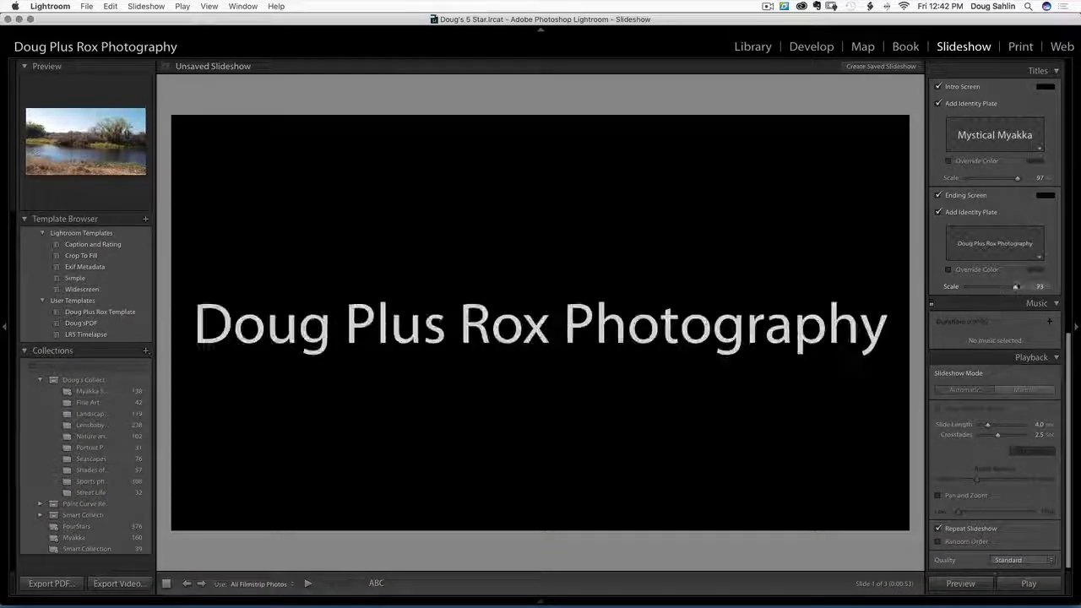
left_click(1041, 257)
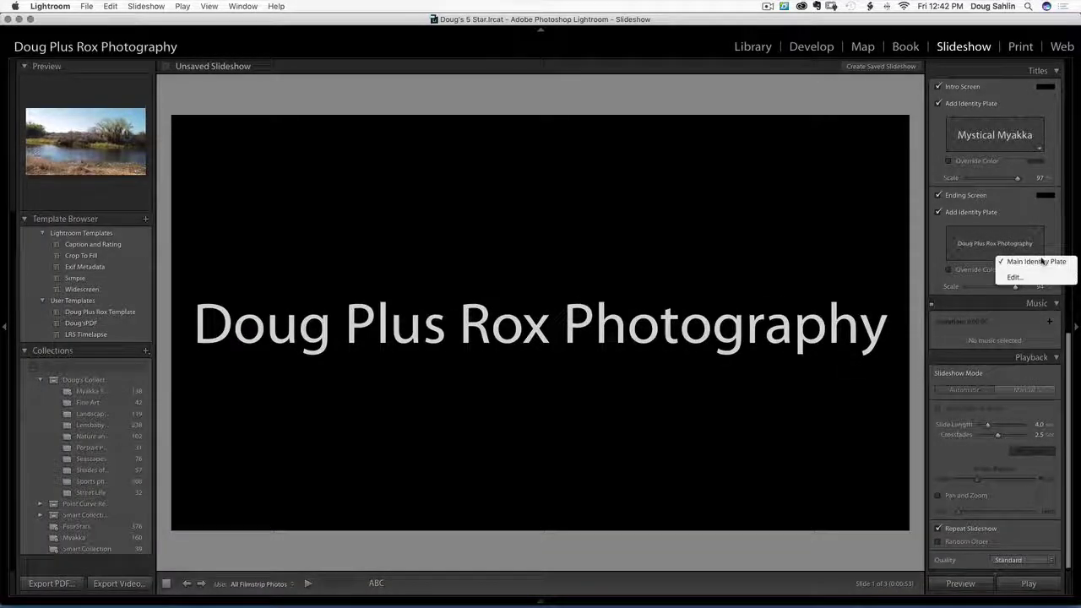
left_click(1036, 277)
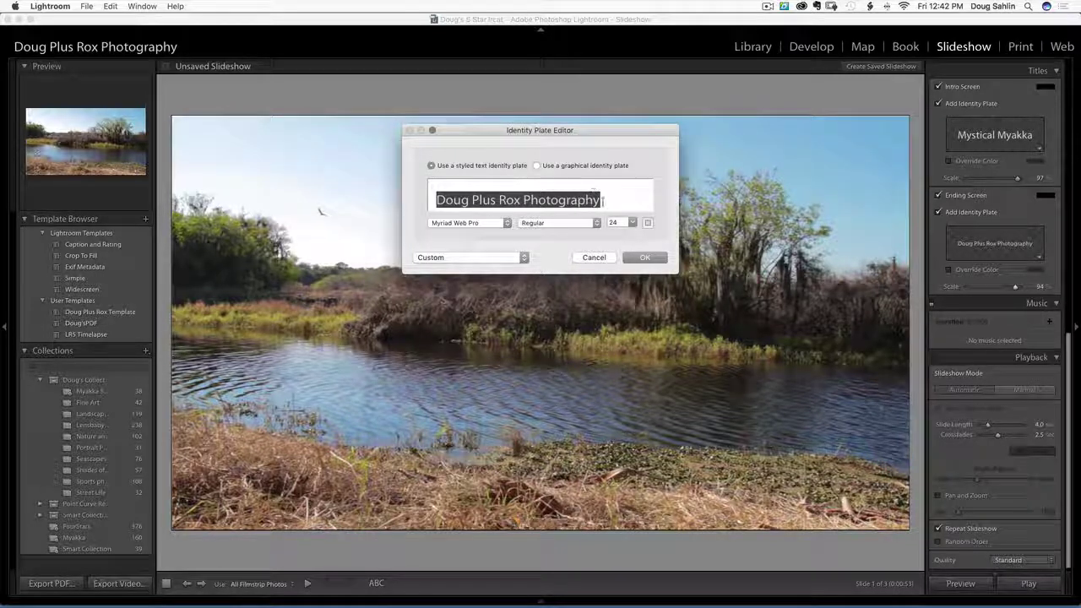
left_click(644, 257)
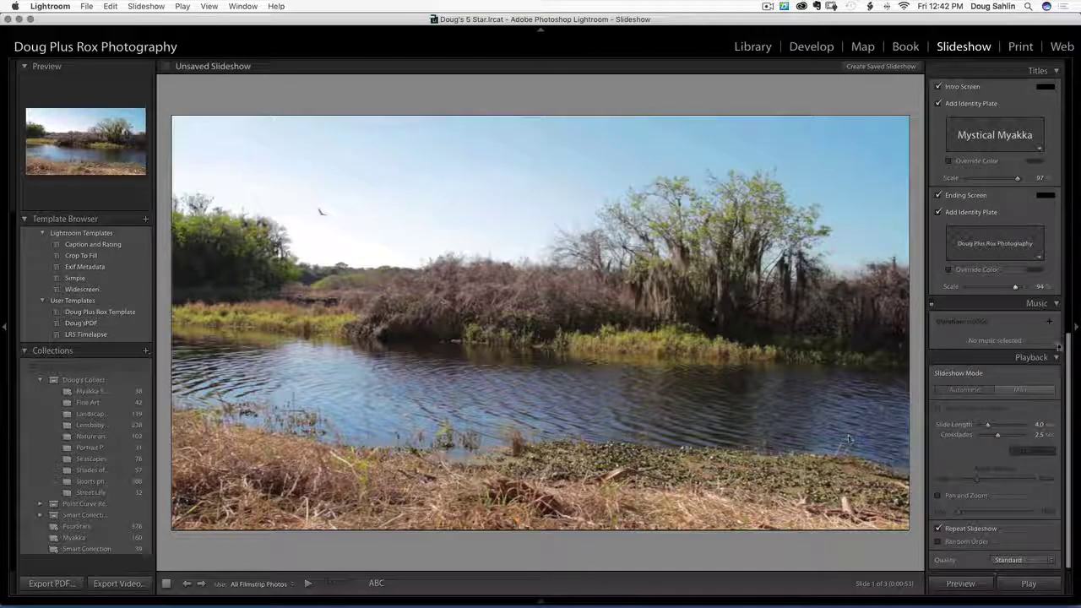
Add BreathTaking_Full.mp3 from Royalty Free Music > MP3 clips as the slideshow music.
scroll(1059, 346, "down", 1)
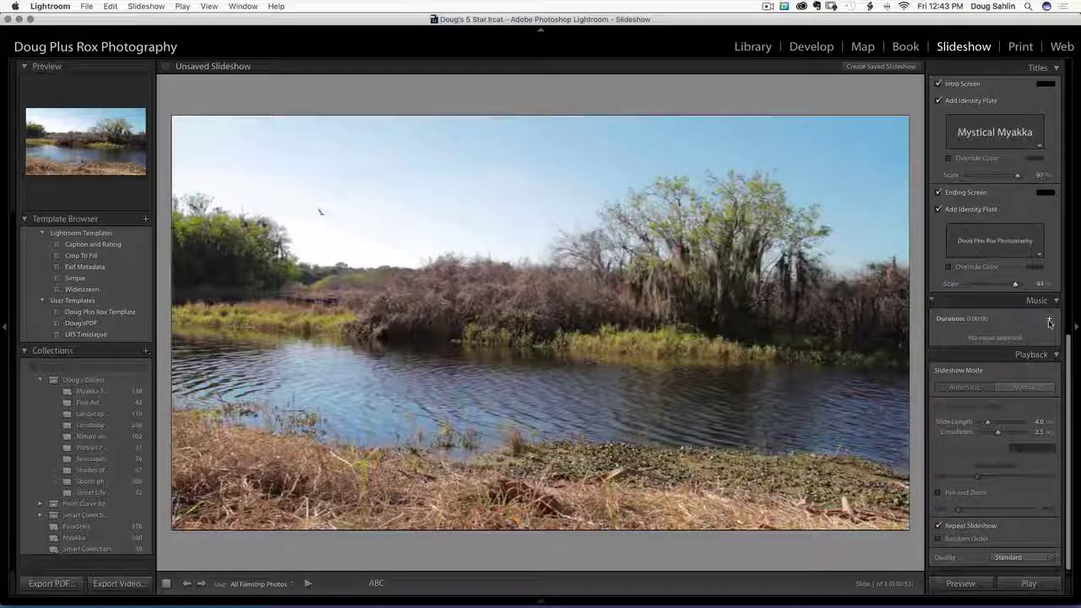
left_click(1049, 322)
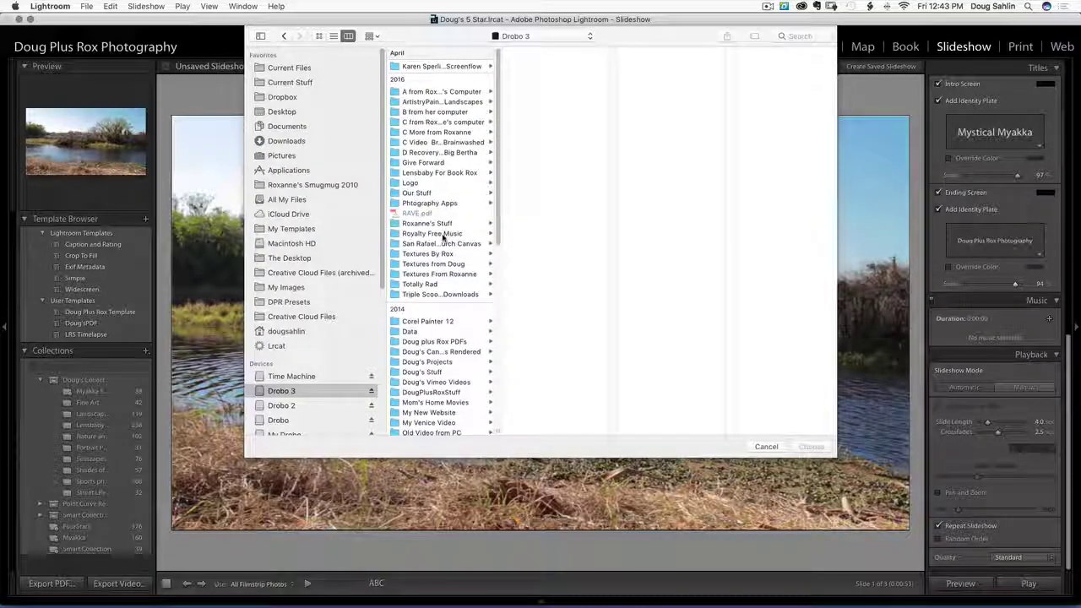
left_click(439, 234)
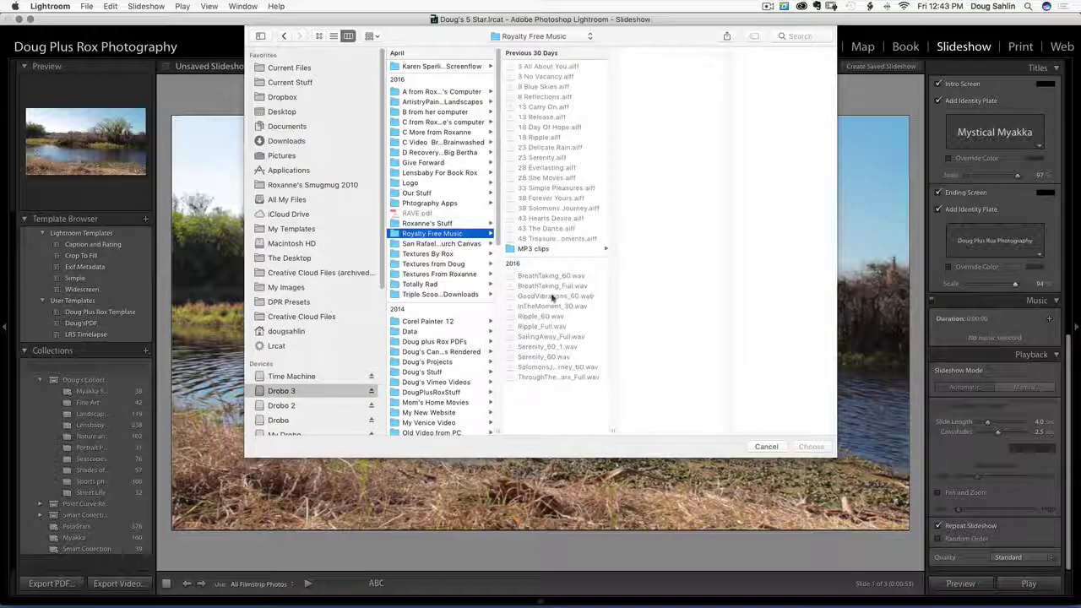
left_click(577, 248)
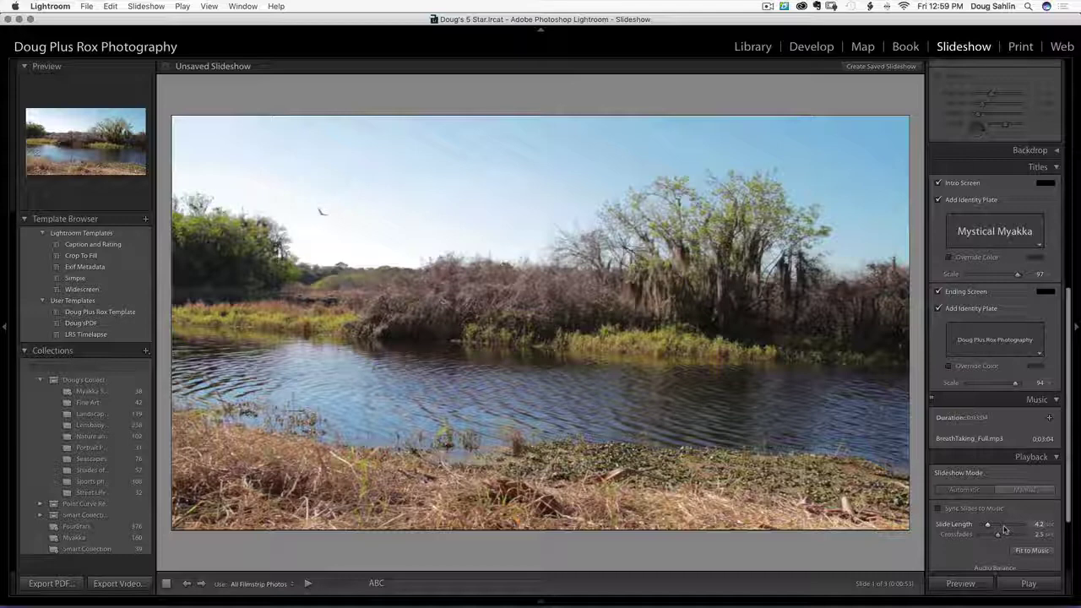
Turn on Sync Slides to Music and use Fit to Music to stretch slides over the 3:04 track.
left_click(937, 509)
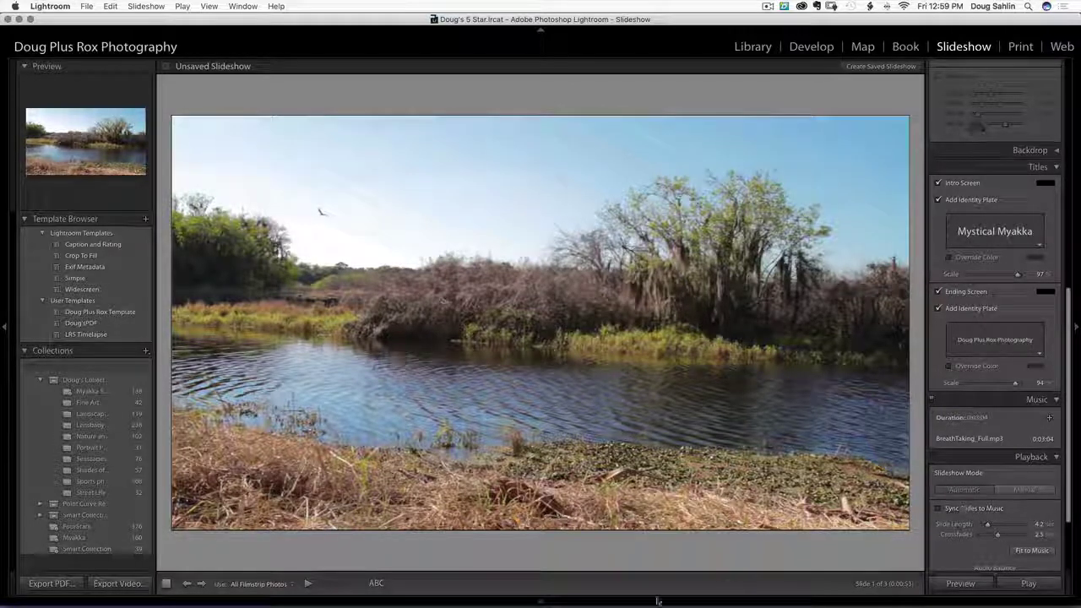
mouse_move(658, 601)
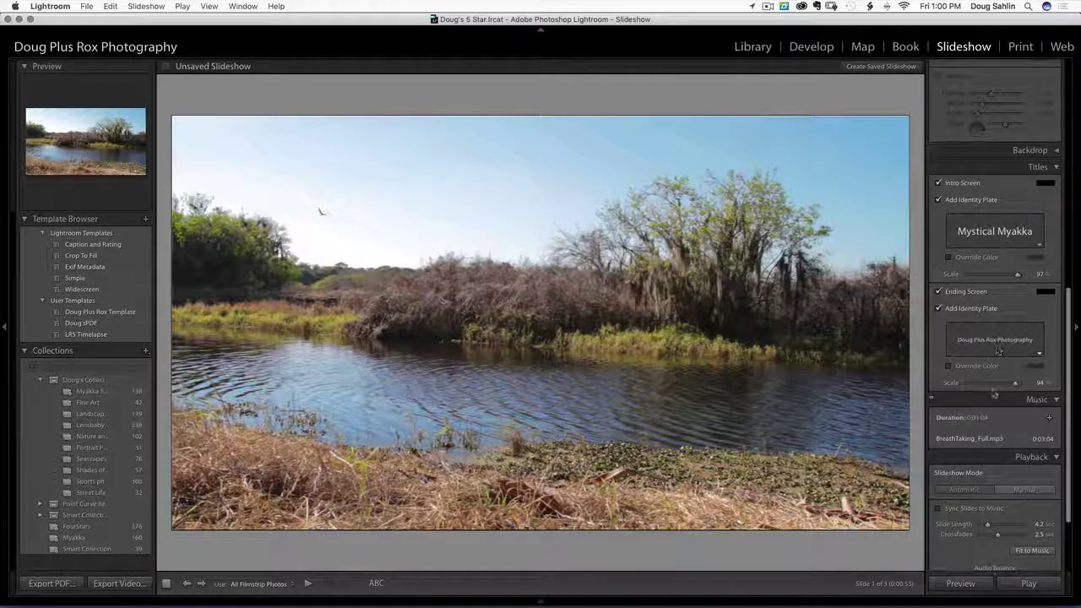
scroll(989, 461, "down", 1)
scroll(989, 462, "down", 3)
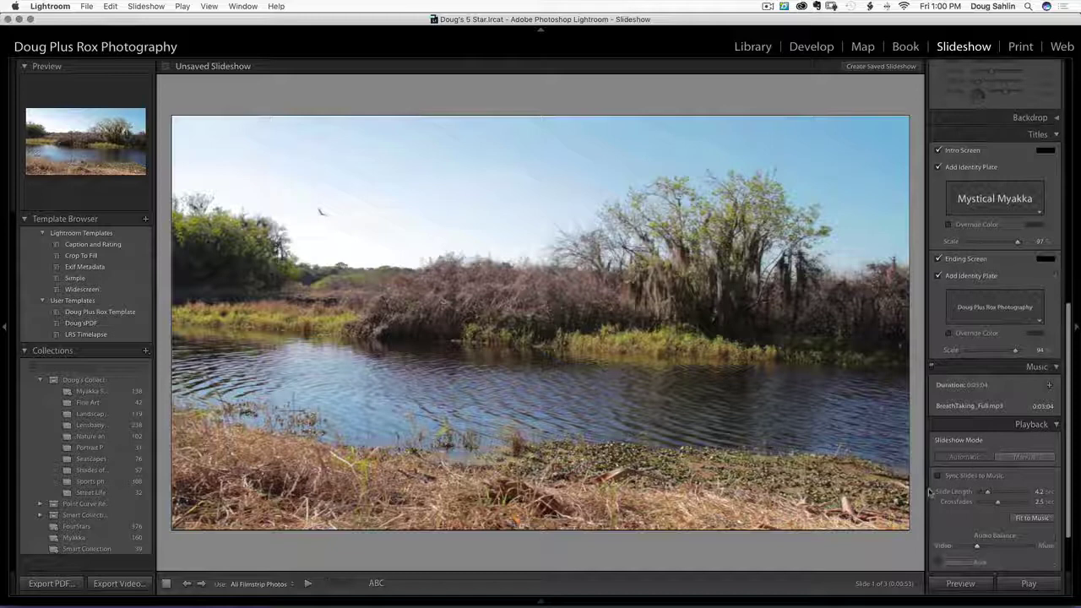
left_click(937, 476)
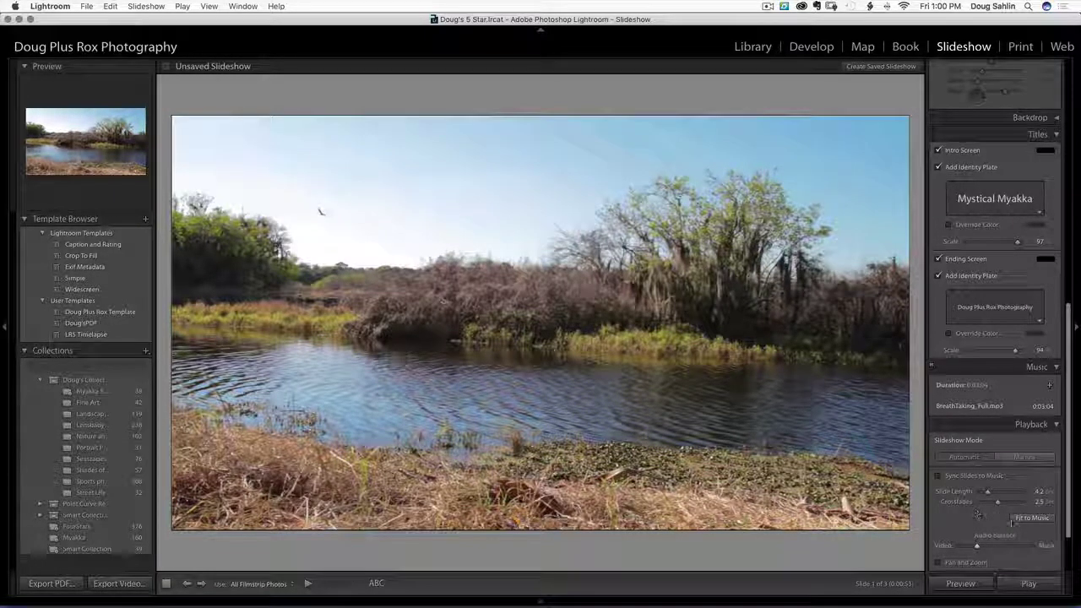
left_click(1034, 518)
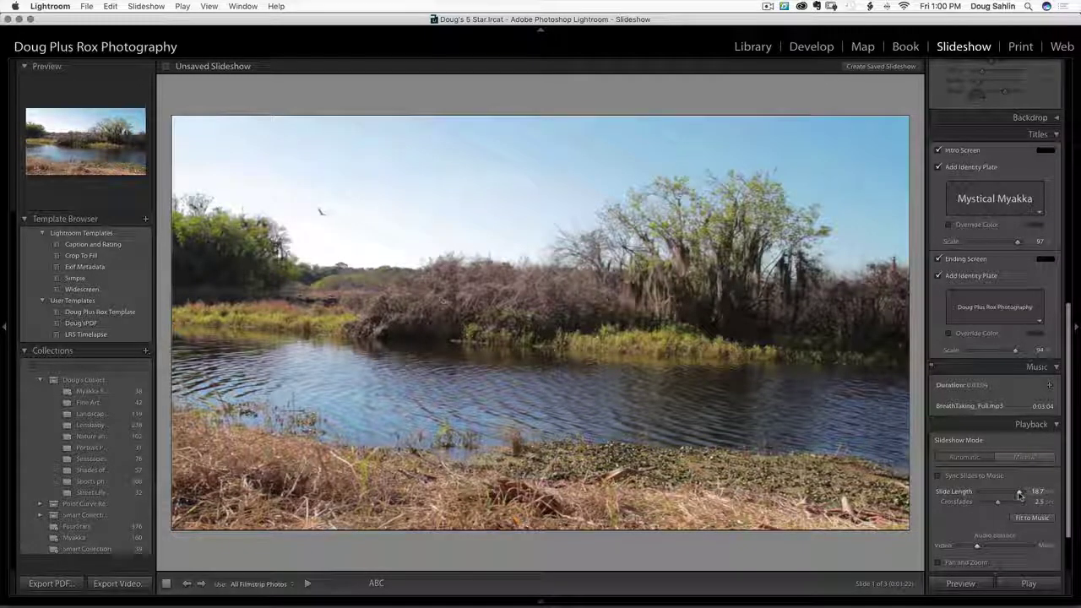
Pull Slide Length down to about 5.8 seconds, then enter exactly 4.0 seconds.
left_click_drag(1019, 494, 988, 498)
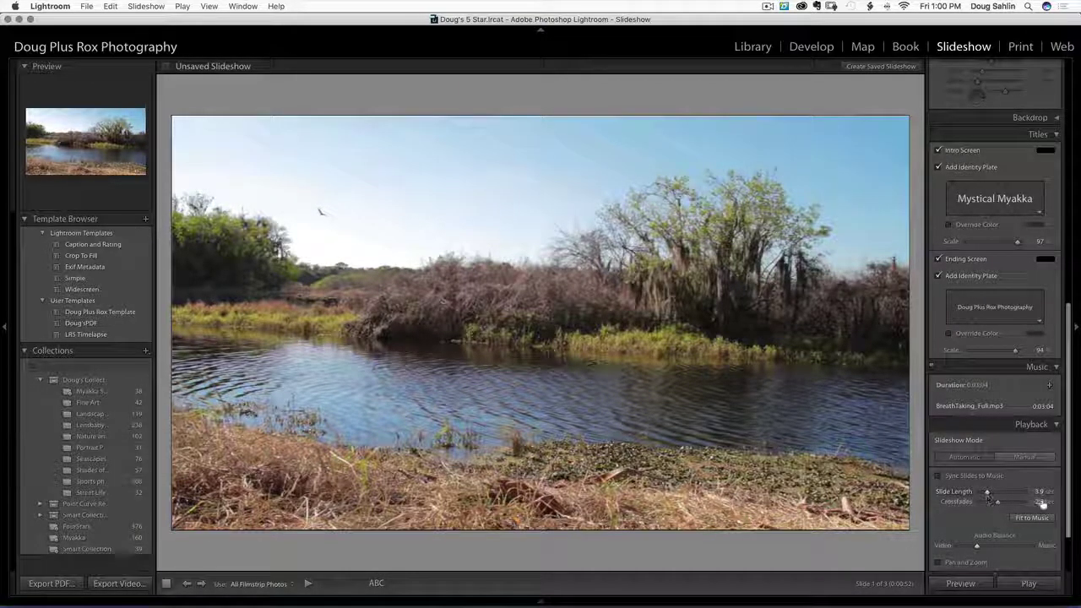
left_click(1038, 492)
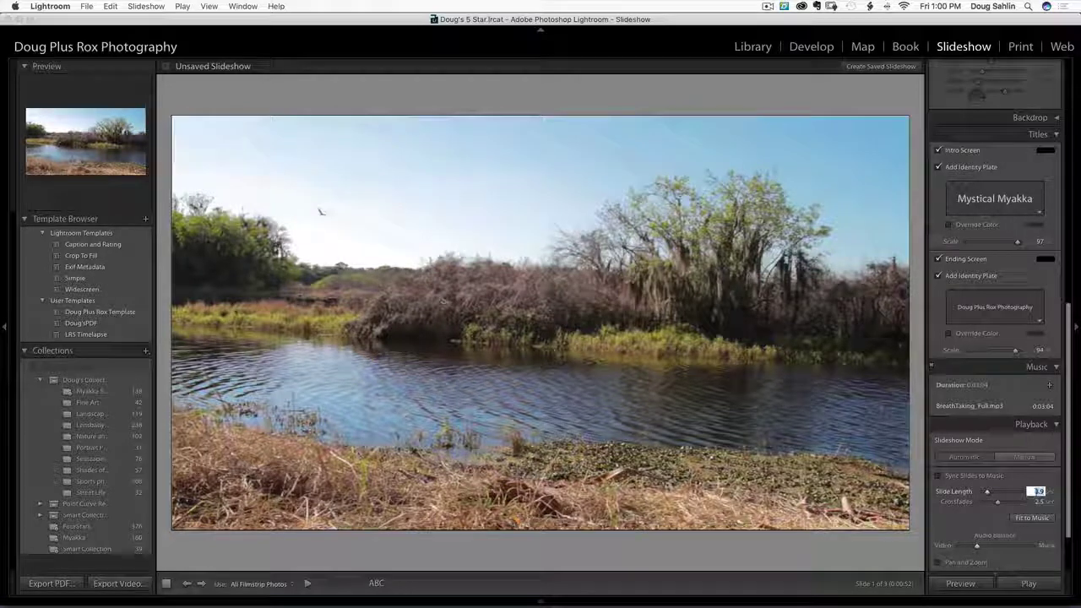
type("4")
key("Return")
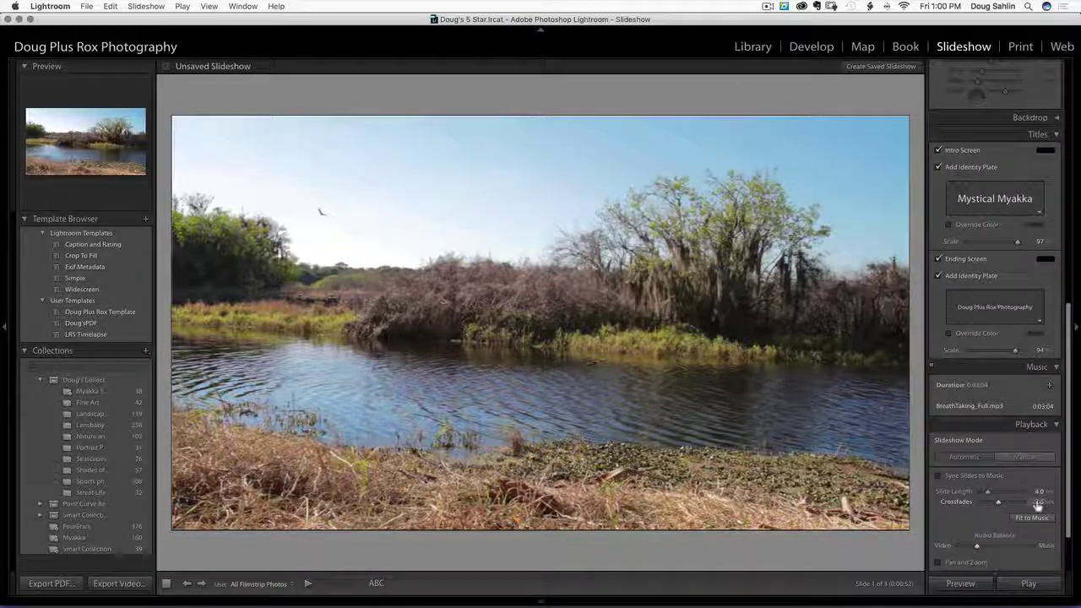
Set the crossfade duration between slides to 1.0 second.
left_click(1037, 501)
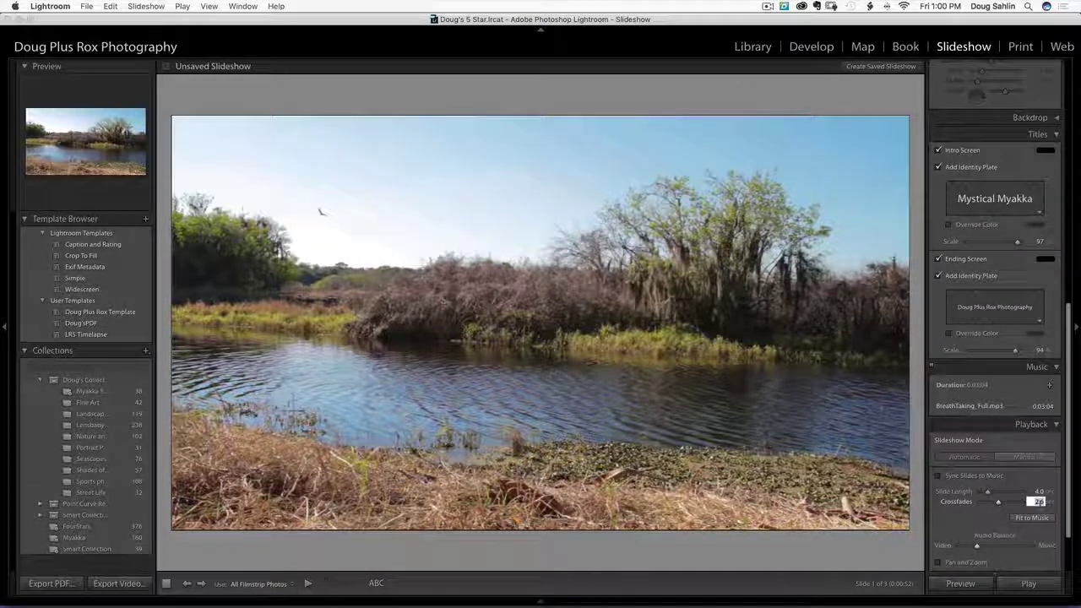
type("1.0")
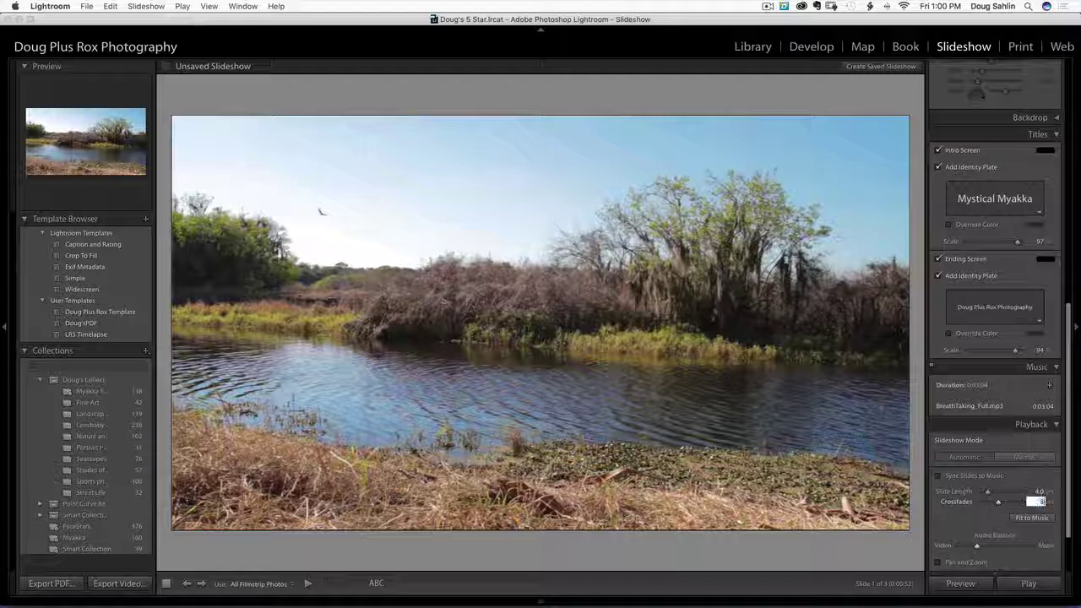
key("Return")
scroll(1072, 490, "down", 2)
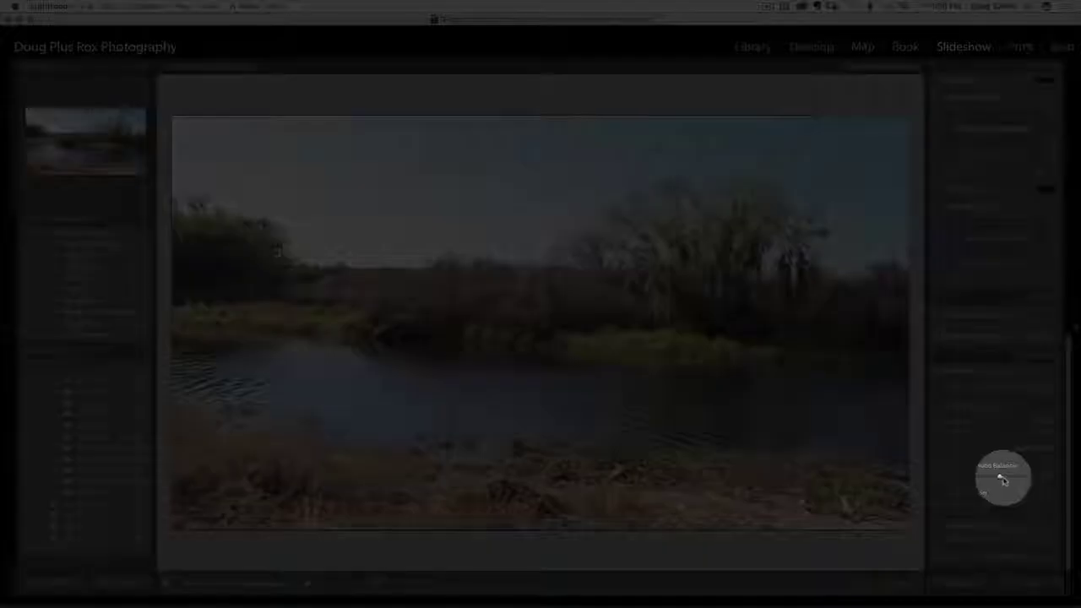
Slide the audio balance about midway toward Music and set slideshow Quality to High.
left_click_drag(1005, 479, 1029, 488)
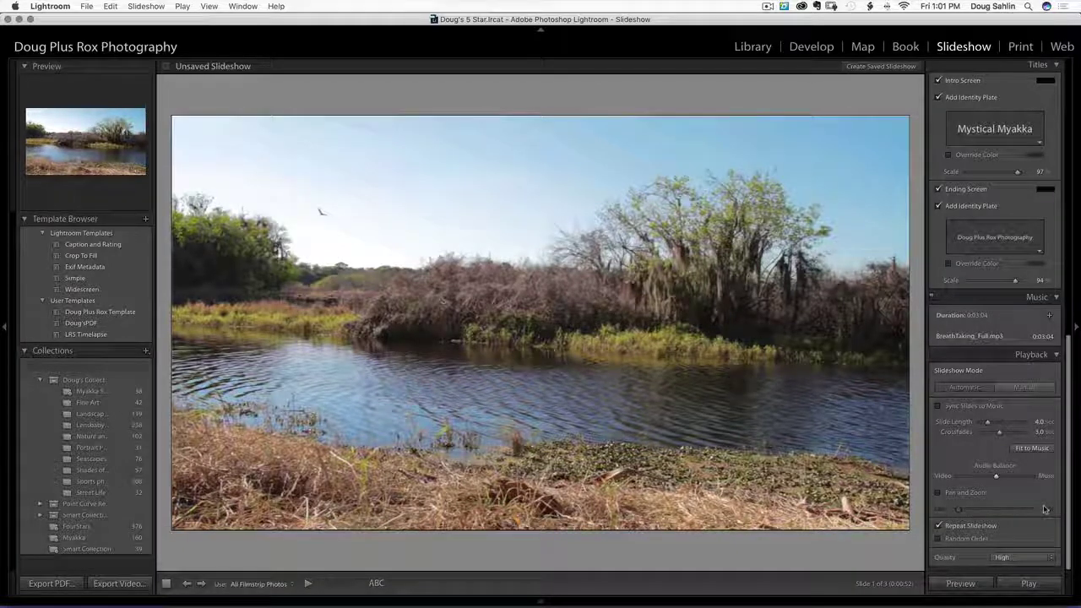
left_click(1051, 558)
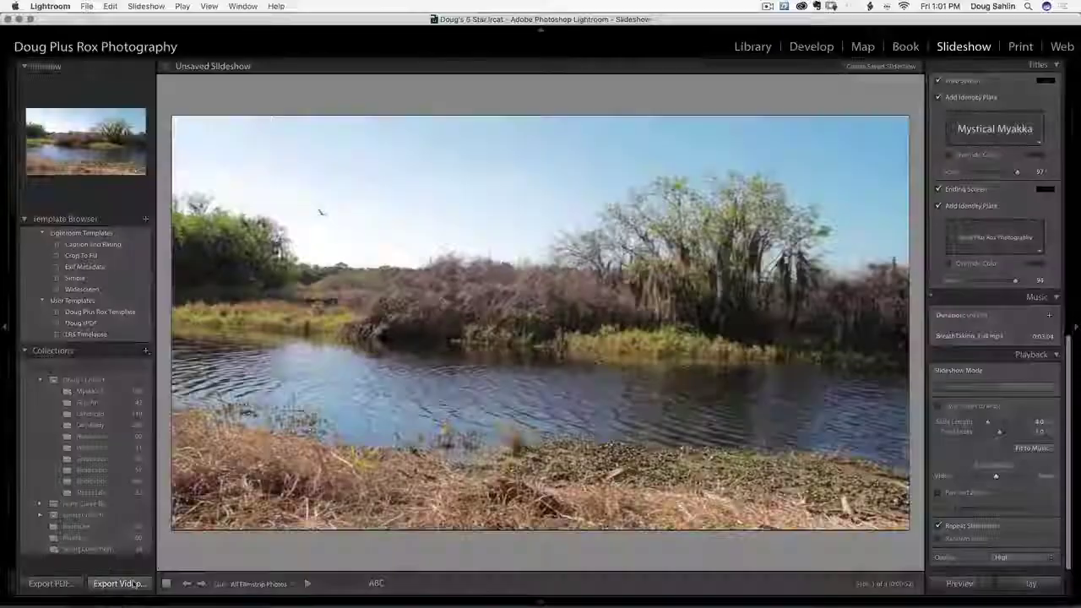
Export the slideshow as video named 'Myakka' to the Desktop, keeping the 1080p (16:9) preset.
key("super+alt+j")
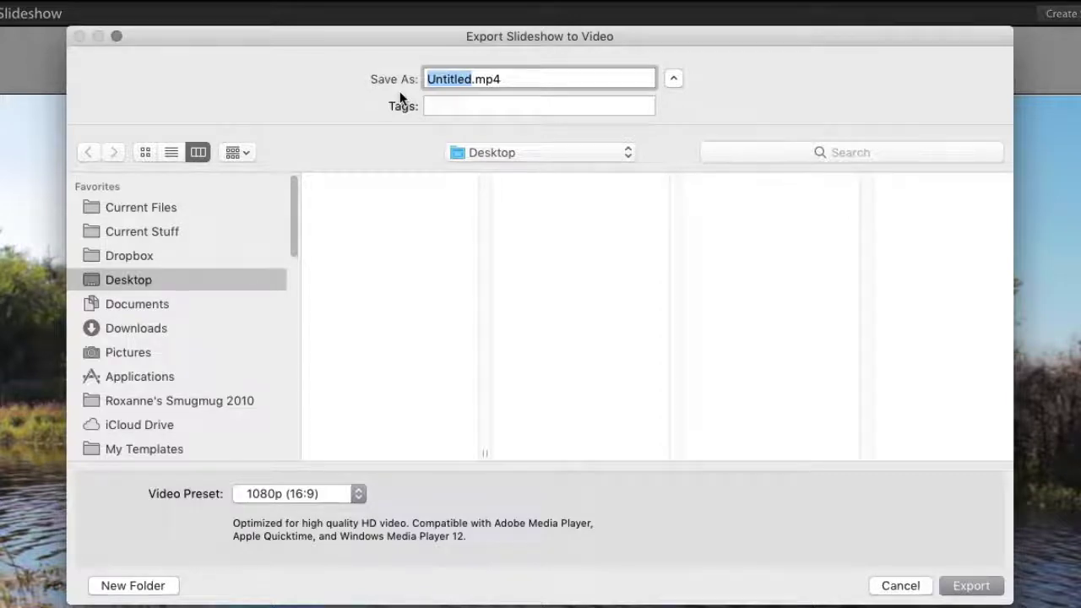
type("Myakk")
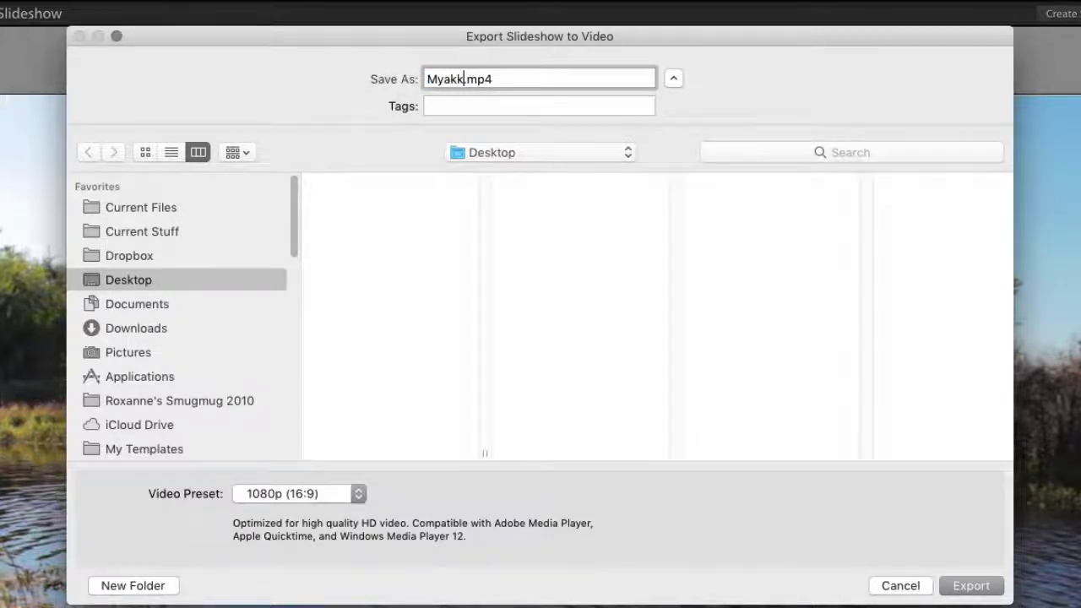
type("a")
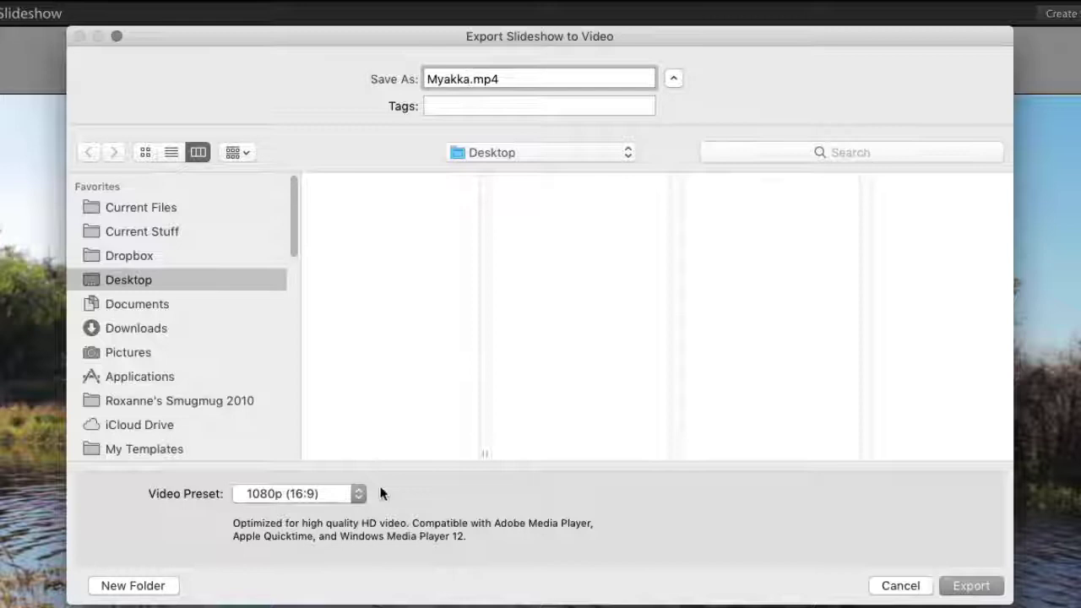
left_click(358, 495)
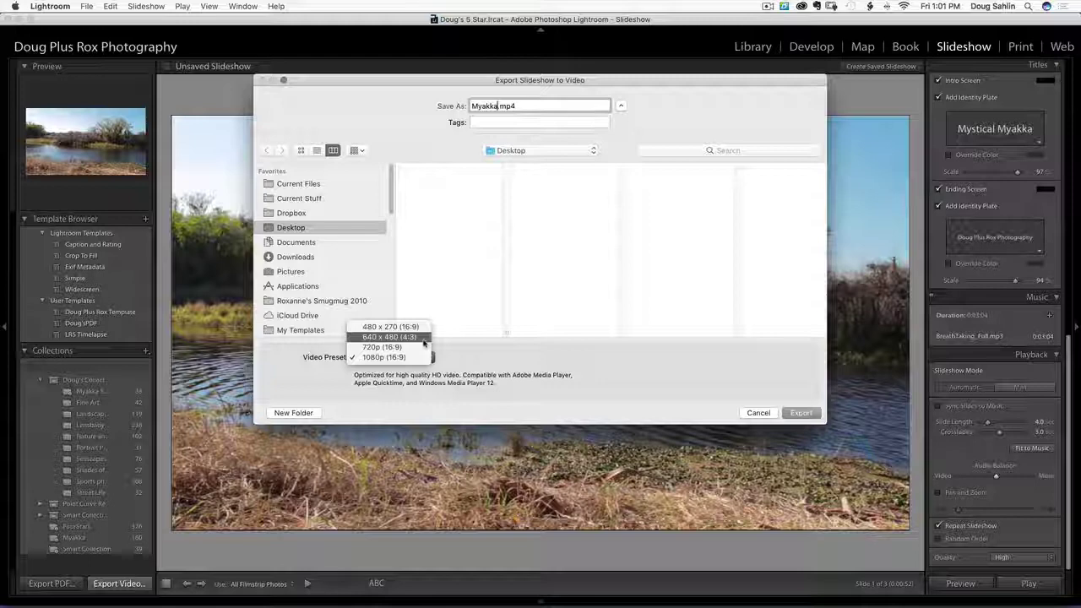
left_click(418, 358)
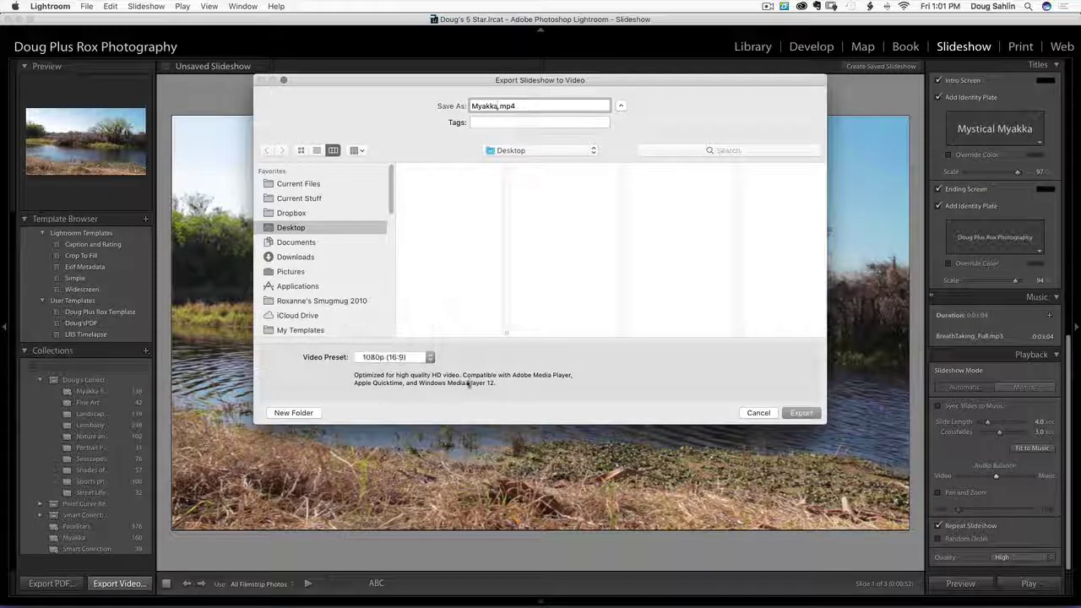
left_click(802, 413)
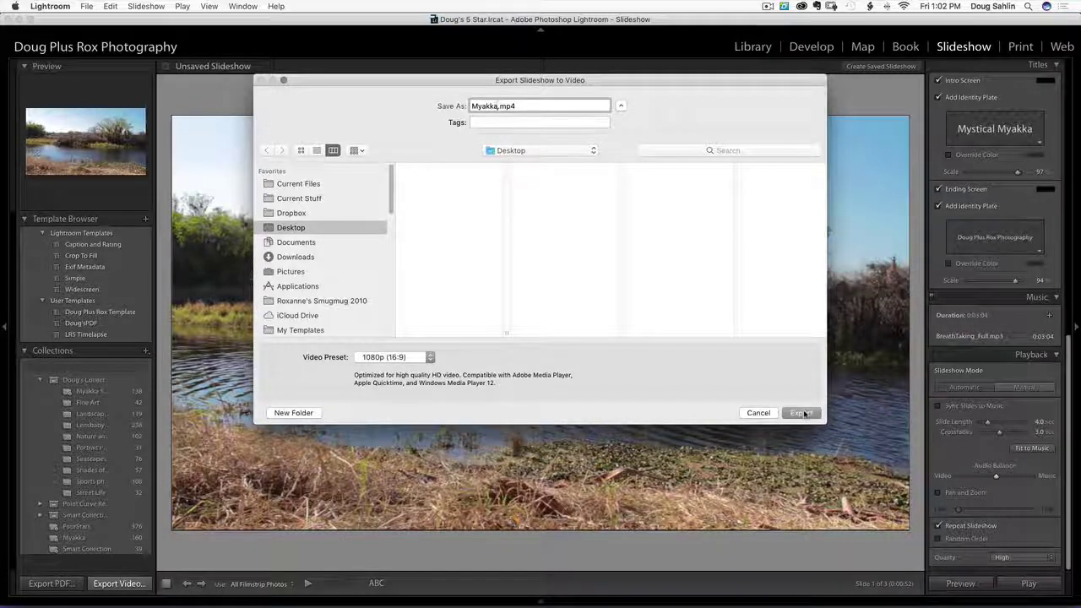